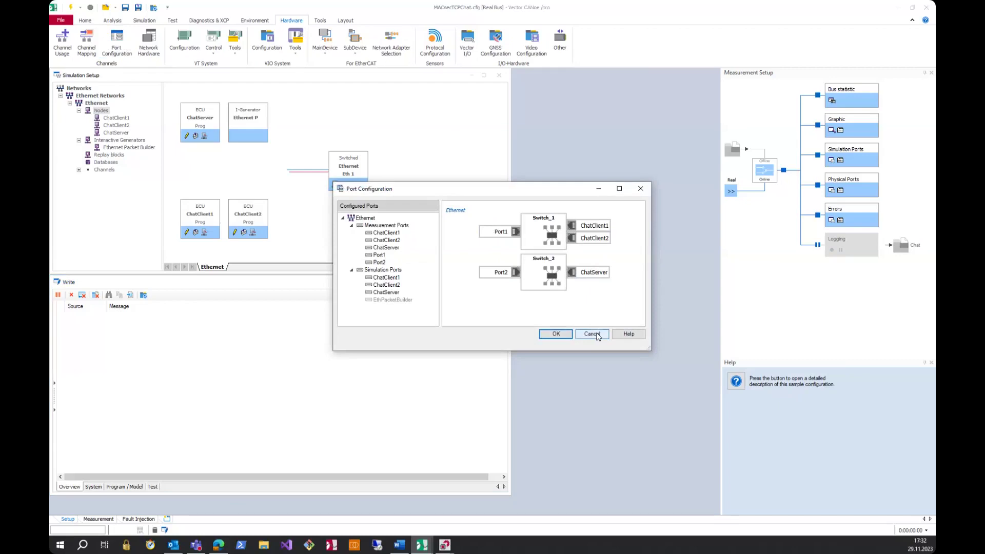
- Leave the port configuration, open the MACsec security settings and choose PreferHardware as the implementation for Port1
left_click(592, 334)
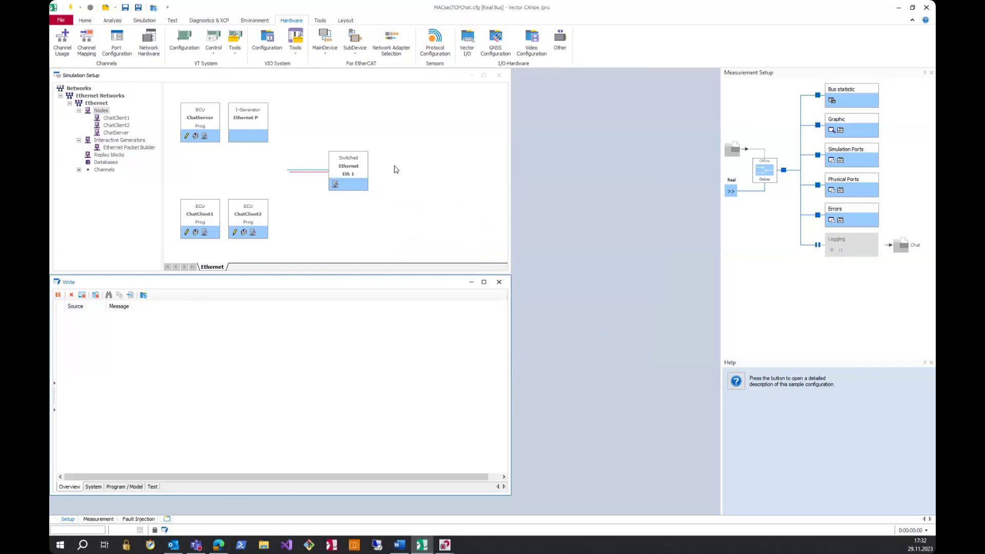
left_click(146, 20)
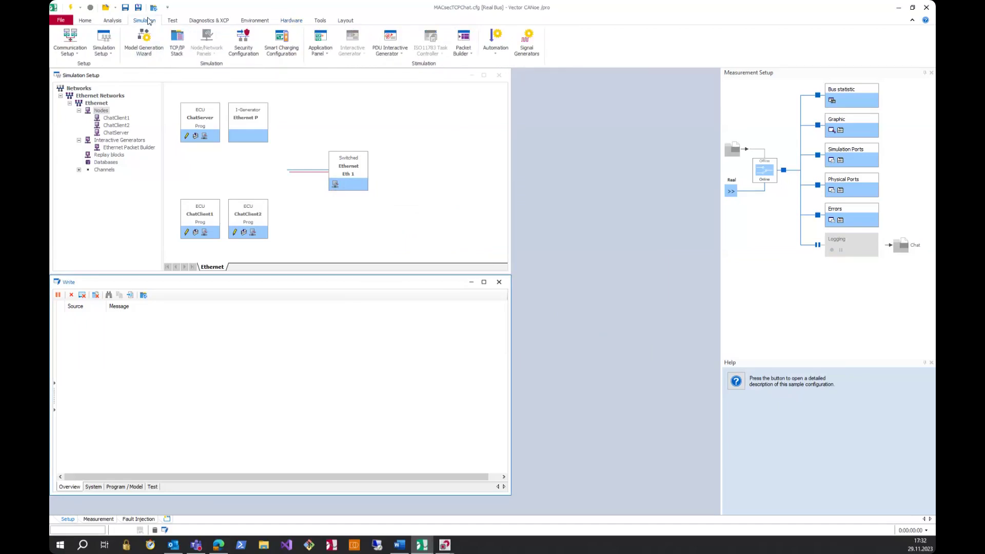
left_click(240, 41)
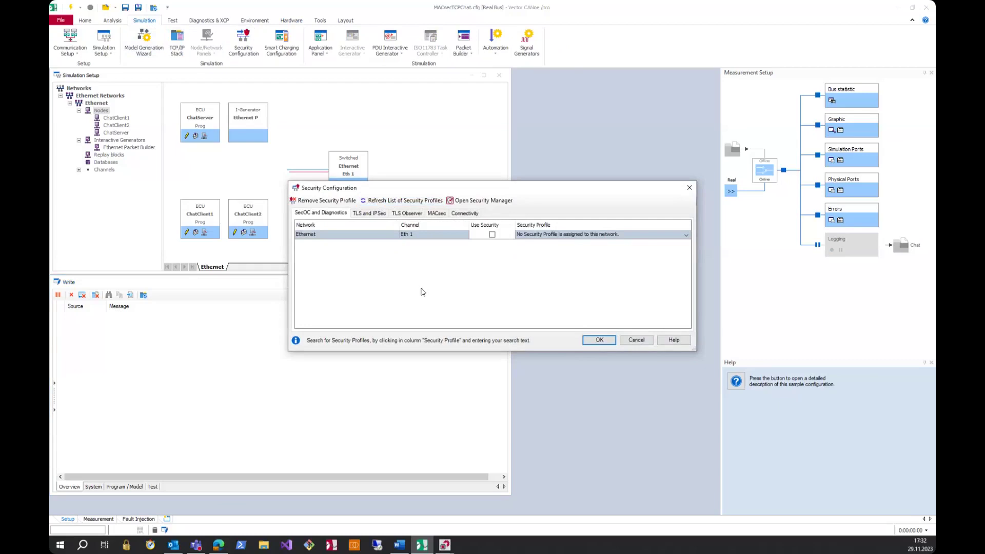
left_click(436, 213)
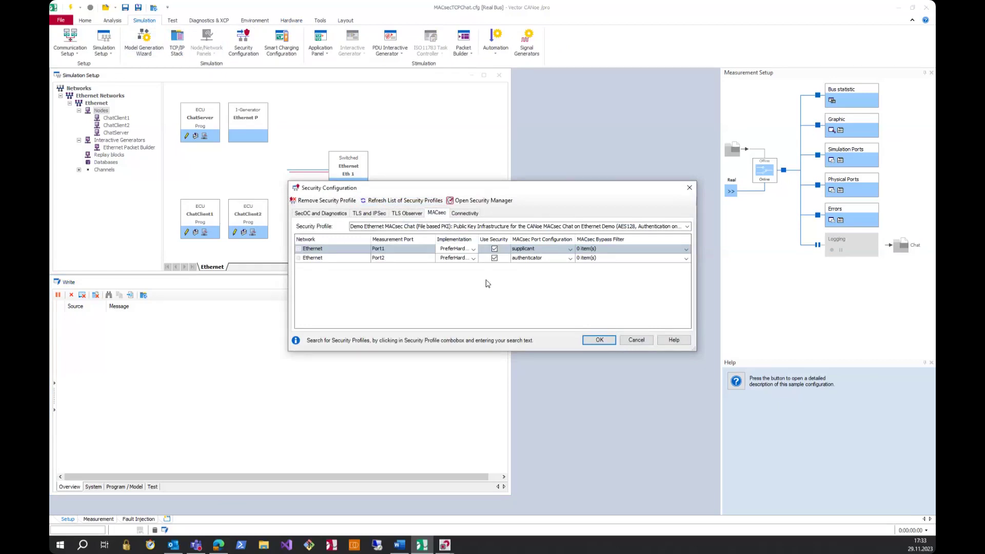
left_click(473, 250)
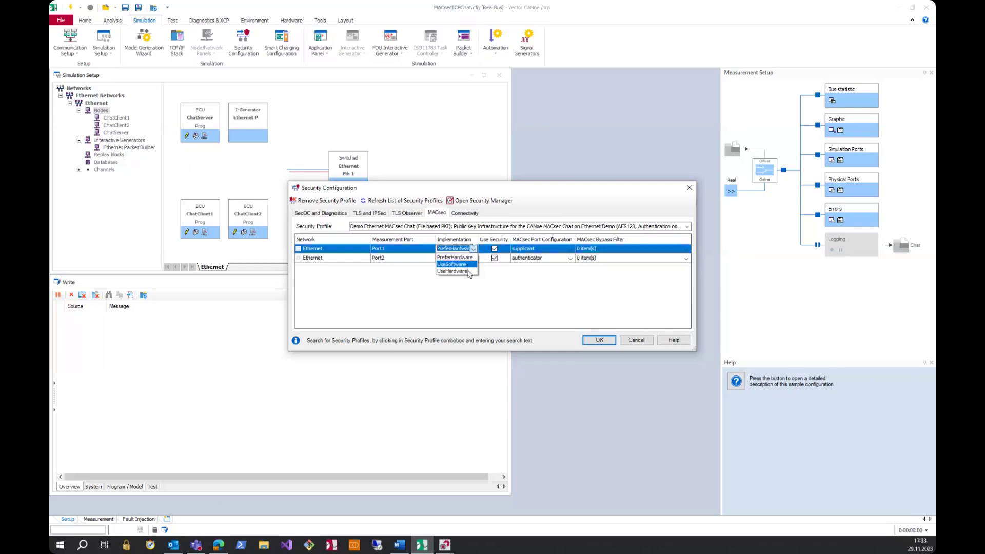
left_click(456, 257)
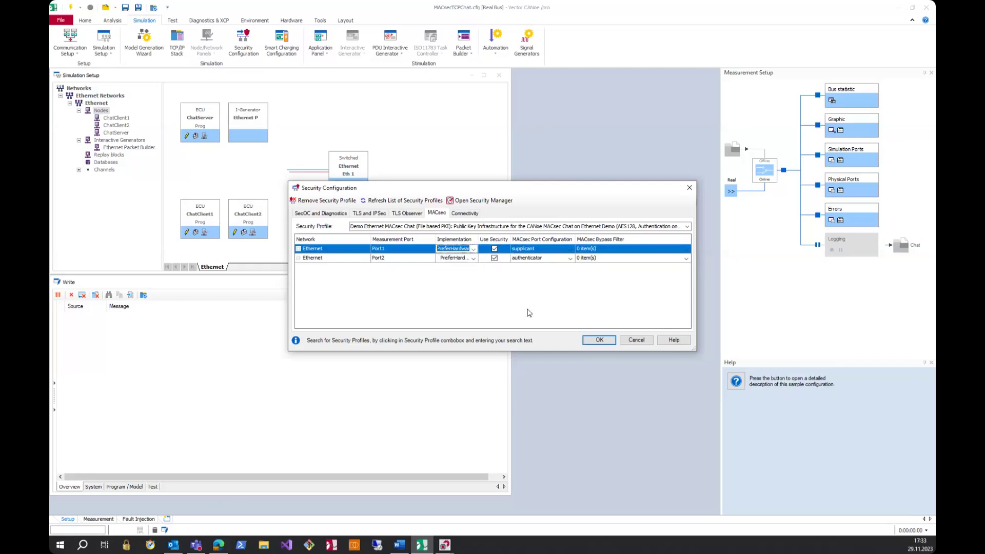
- Turn off the use of MACsec security for Port1 and Port2, and enable it again for both ports
left_click(494, 250)
left_click(494, 249)
left_click(495, 258)
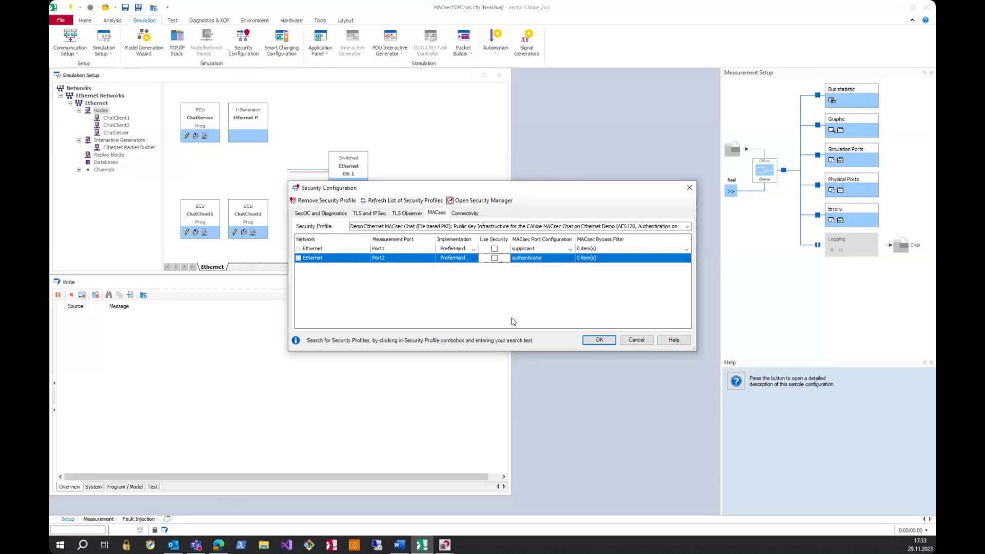
left_click(495, 258)
left_click(495, 258)
left_click(494, 258)
left_click(495, 249)
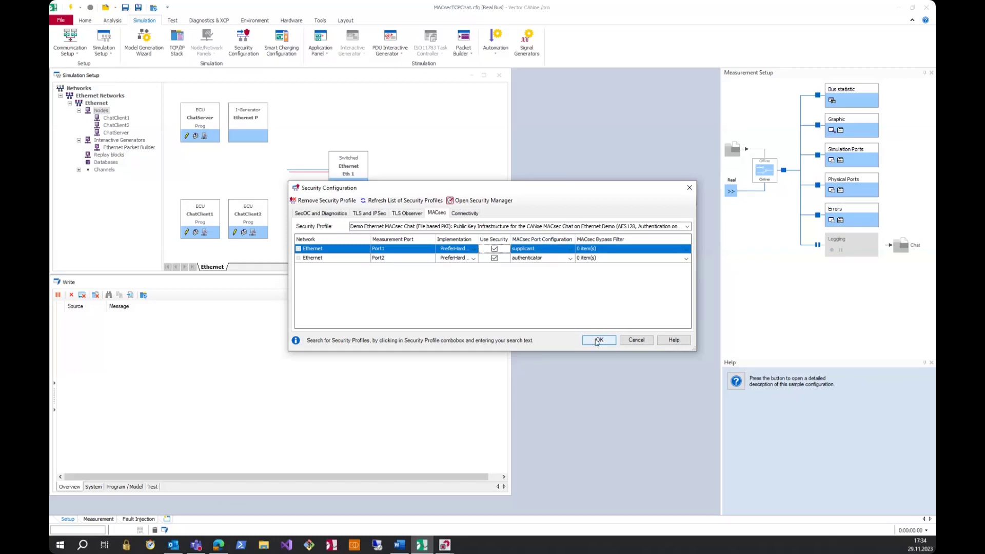
- Open the Security Manager from the security configuration and enlarge it to full screen
left_click(486, 204)
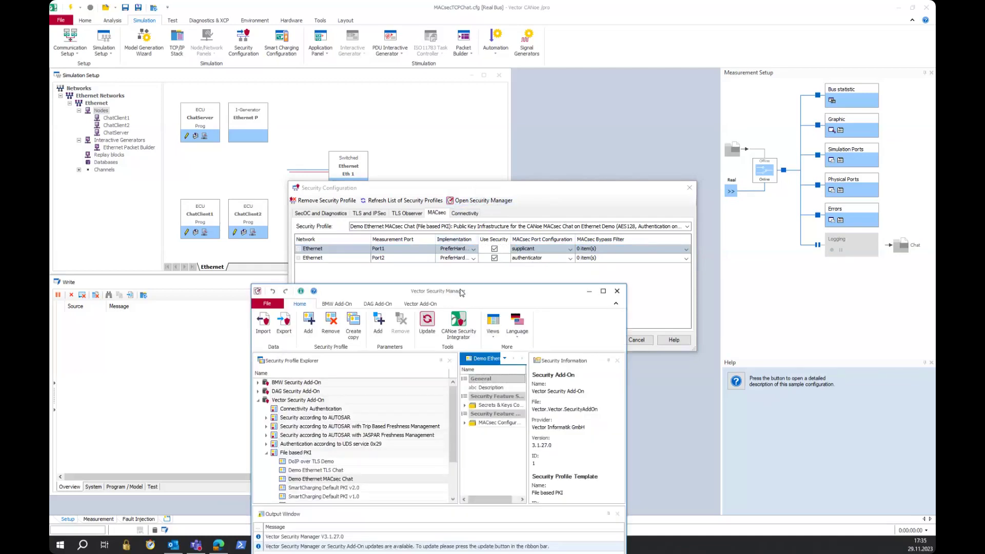
left_click_drag(461, 294, 424, 58)
left_click(565, 55)
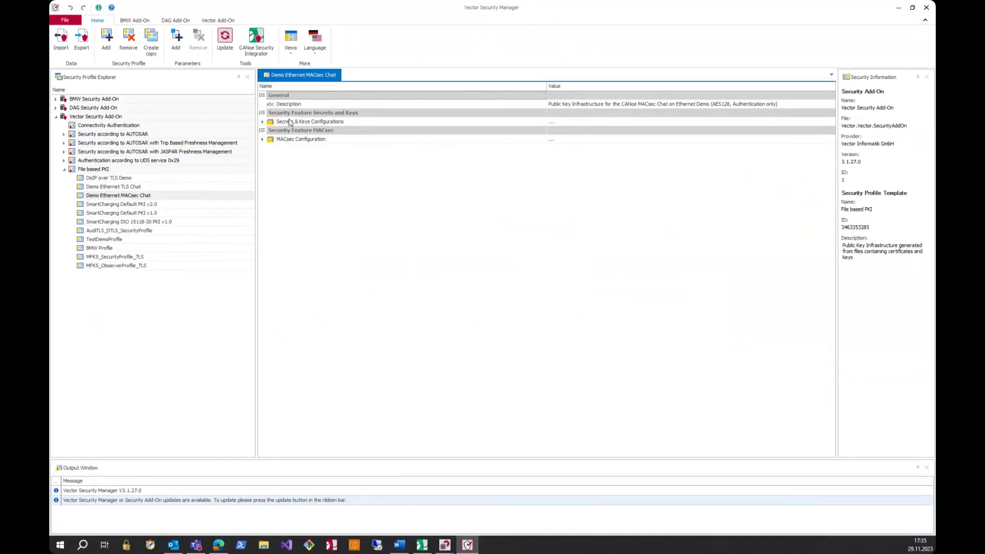
- Expand the MACsec configuration of the Demo Ethernet MACsec Chat profile, including the authenticator and supplicant port configurations
left_click(263, 140)
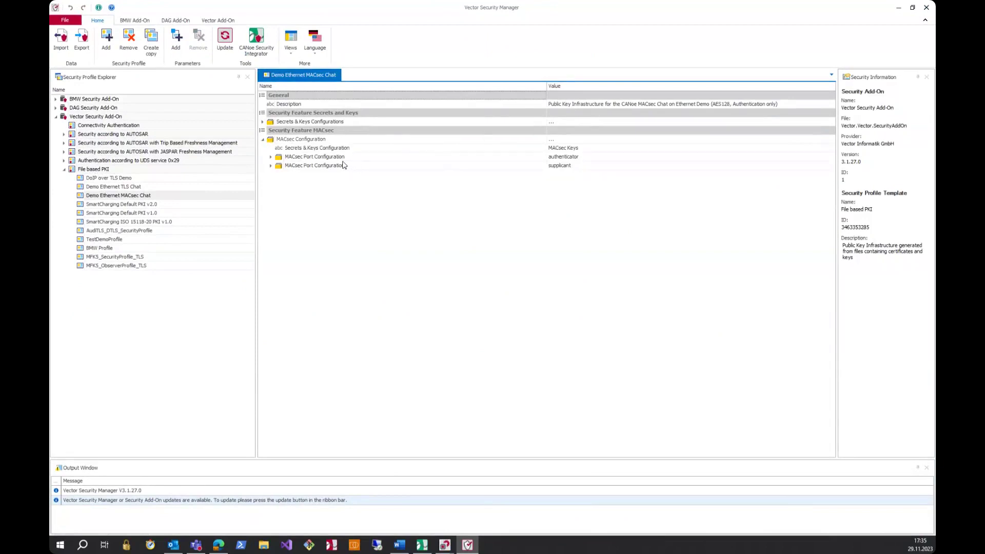
left_click(553, 158)
left_click(557, 167)
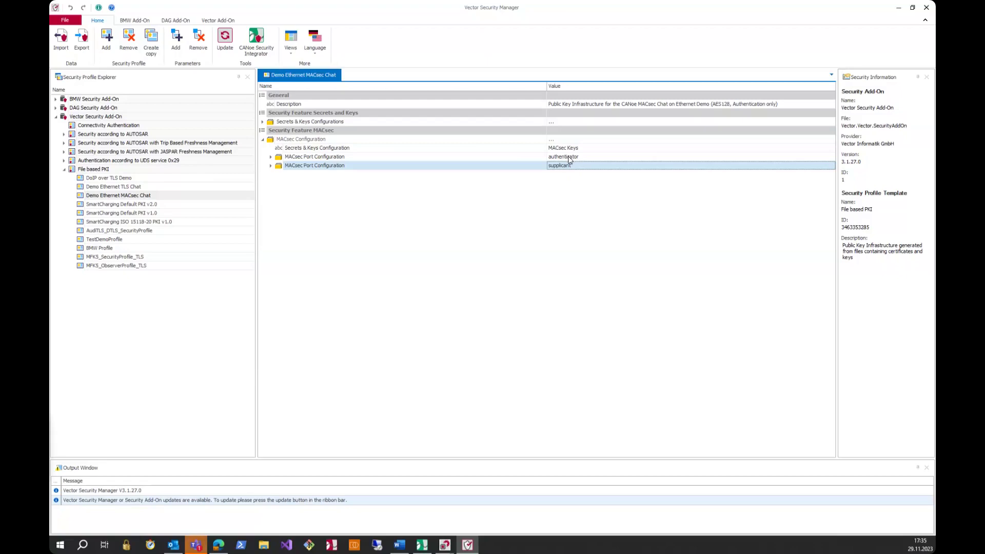
left_click(271, 156)
left_click(270, 323)
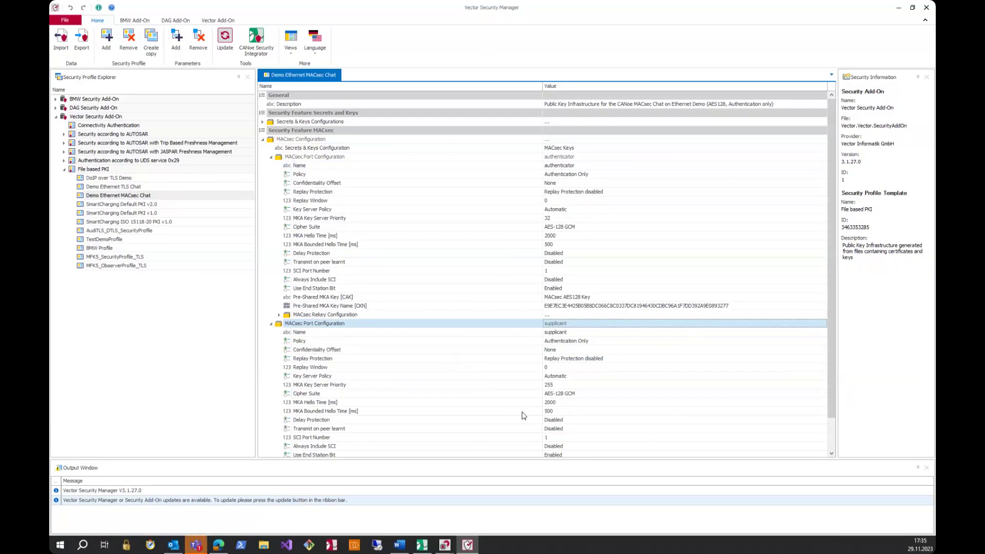
- Examine the MKA key server priorities of both port configurations, plus the authenticator's name and cipher suite
left_click(559, 385)
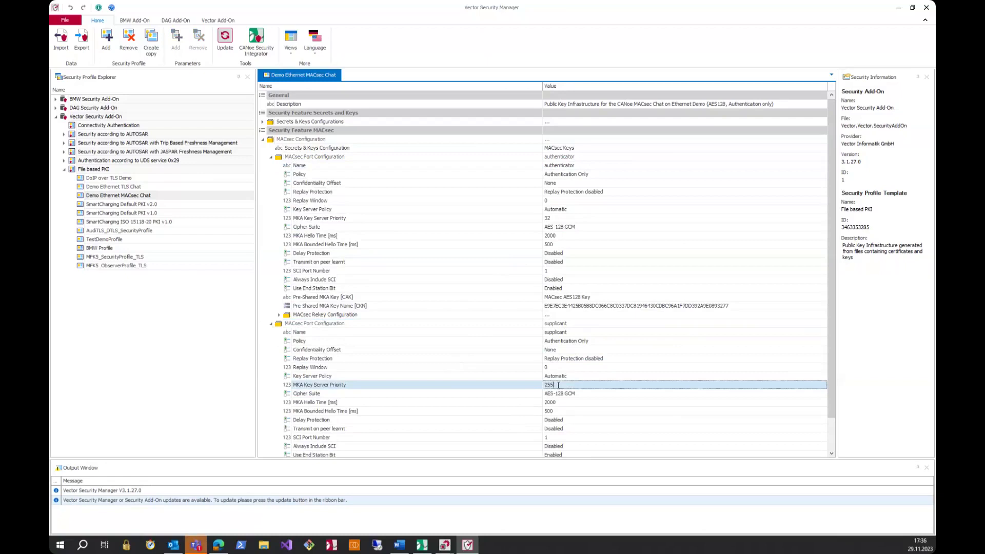
left_click_drag(558, 385, 546, 386)
left_click(559, 218)
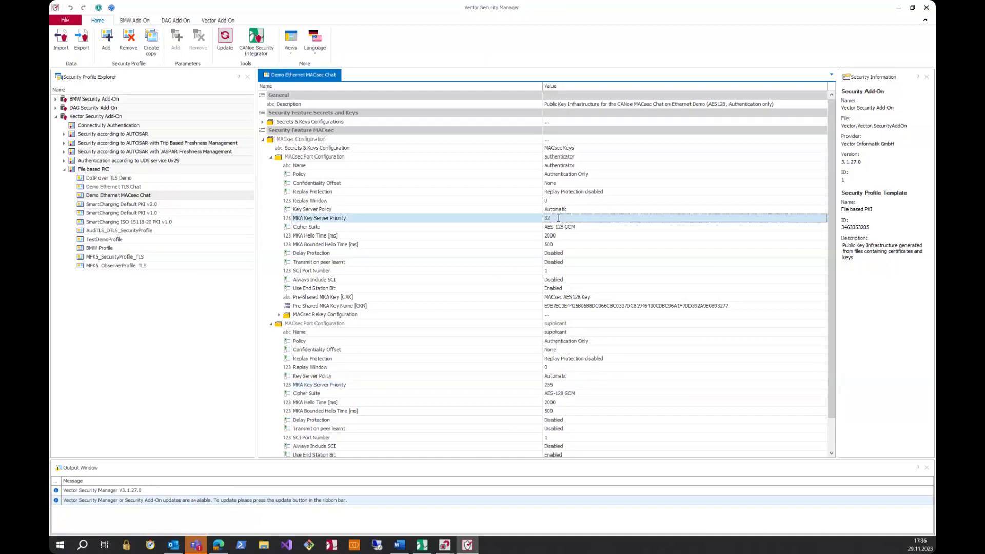
left_click(556, 165)
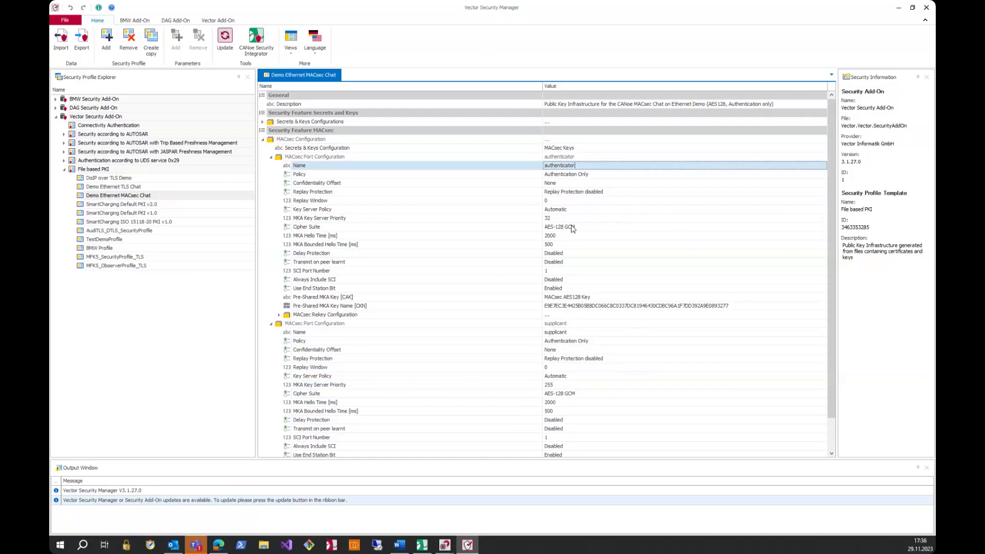
left_click(590, 228)
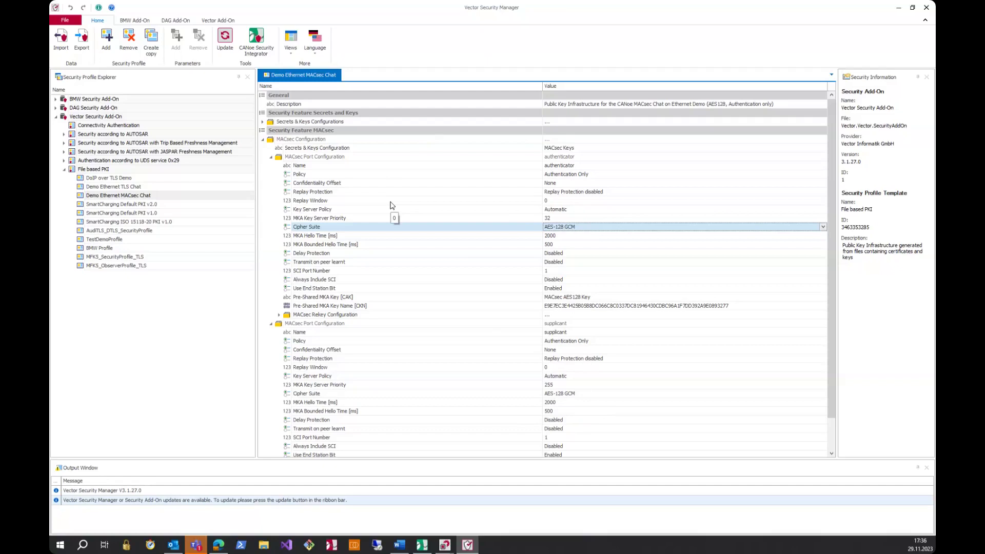
- Set the supplicant's MKA Hello Time to 1500 ms
left_click(557, 237)
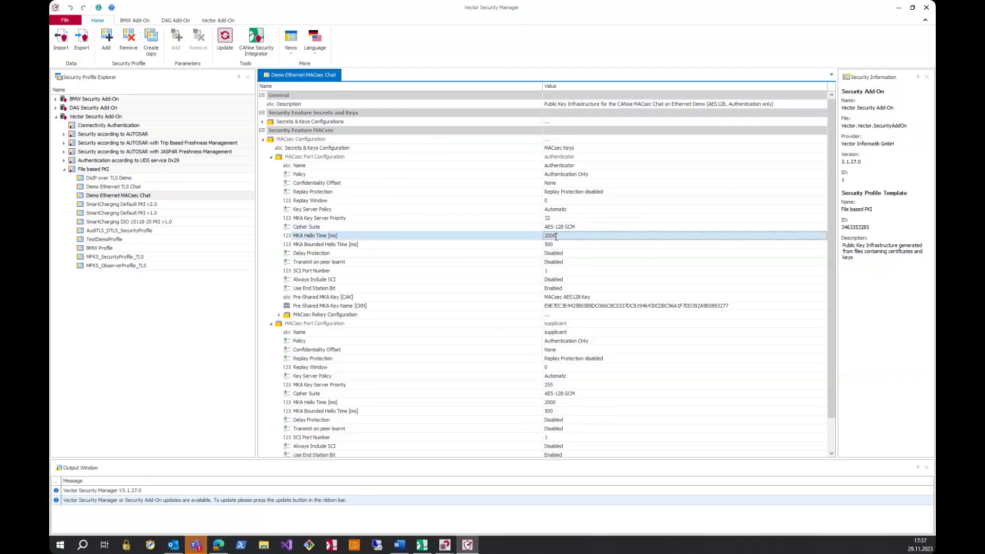
left_click(547, 404)
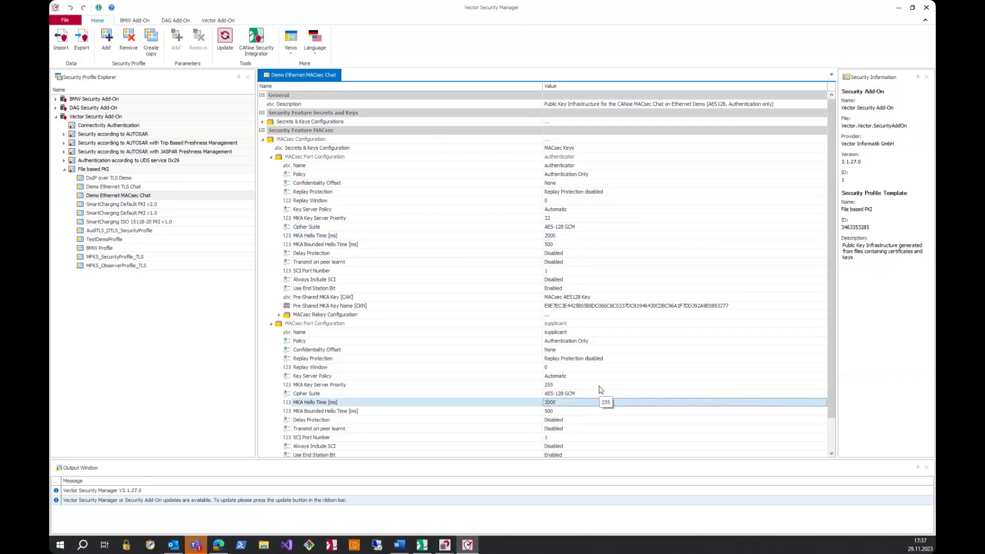
type("15")
- Set the authenticator's policy to Authentication and Encryption
left_click(578, 175)
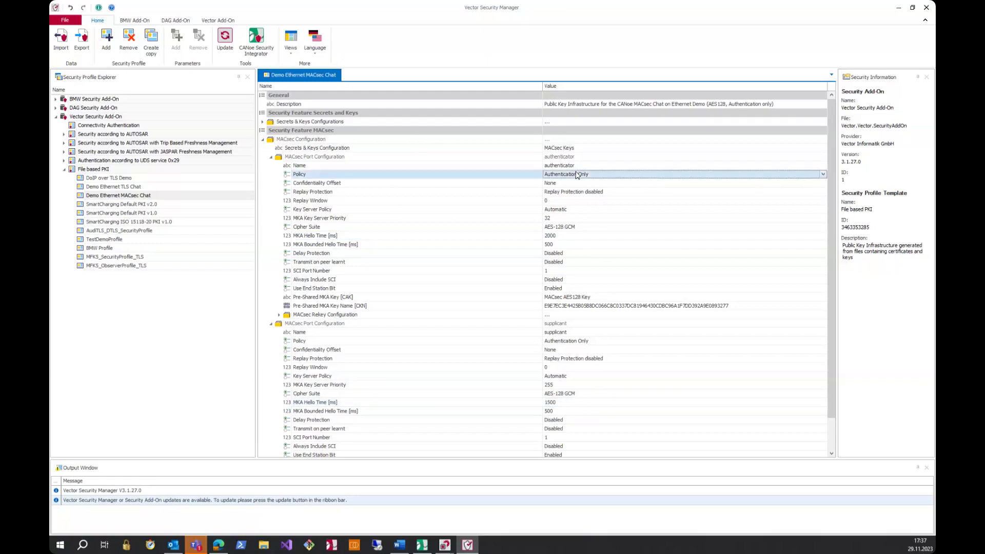
left_click(595, 174)
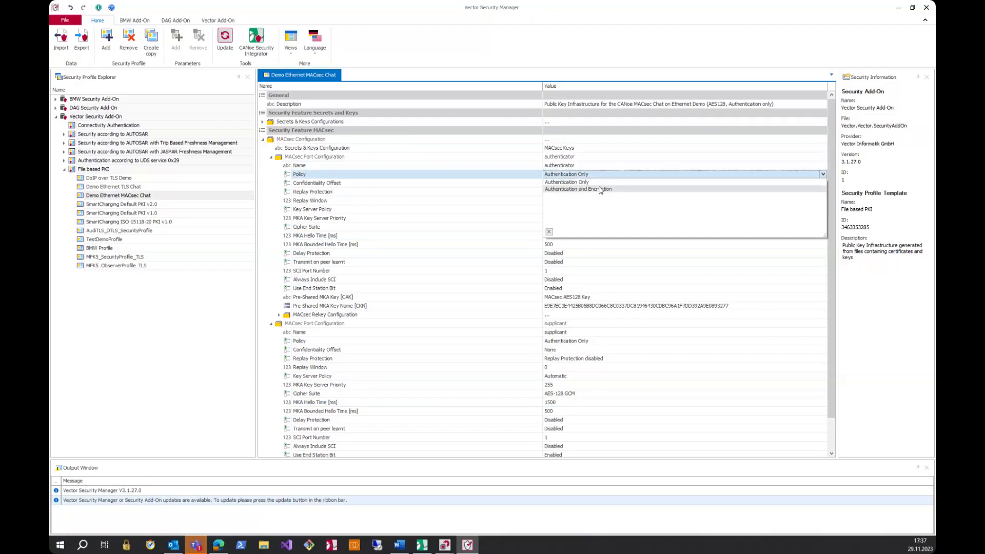
left_click(601, 190)
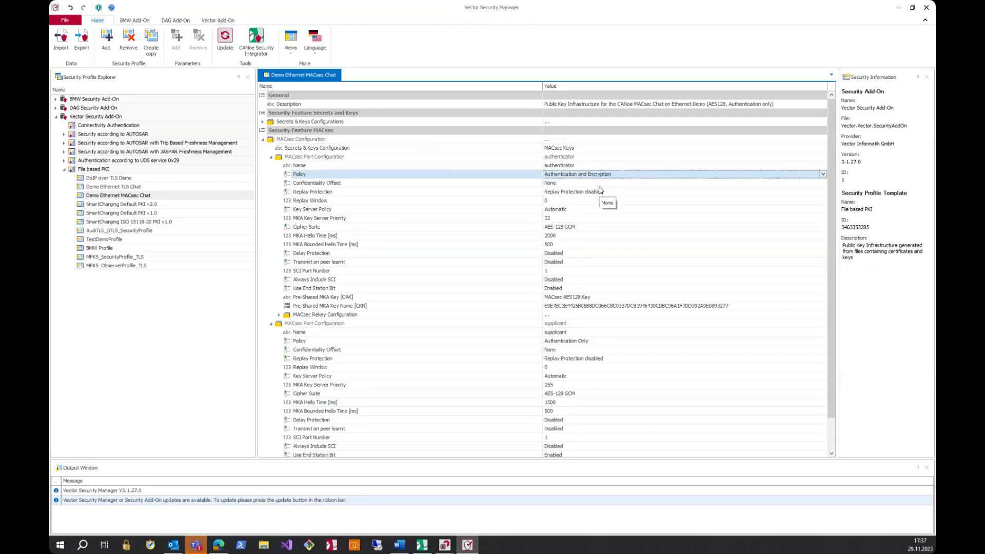
- Inspect the pre-shared key stored under the MACsec Keys configuration that the authenticator references, and collapse the secrets and keys section
left_click(306, 298)
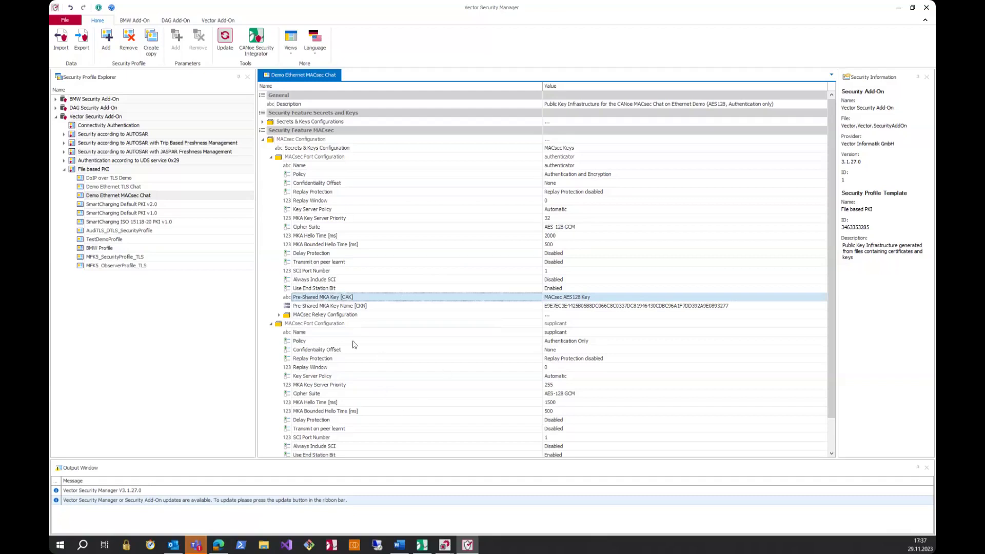
left_click(262, 122)
left_click(271, 148)
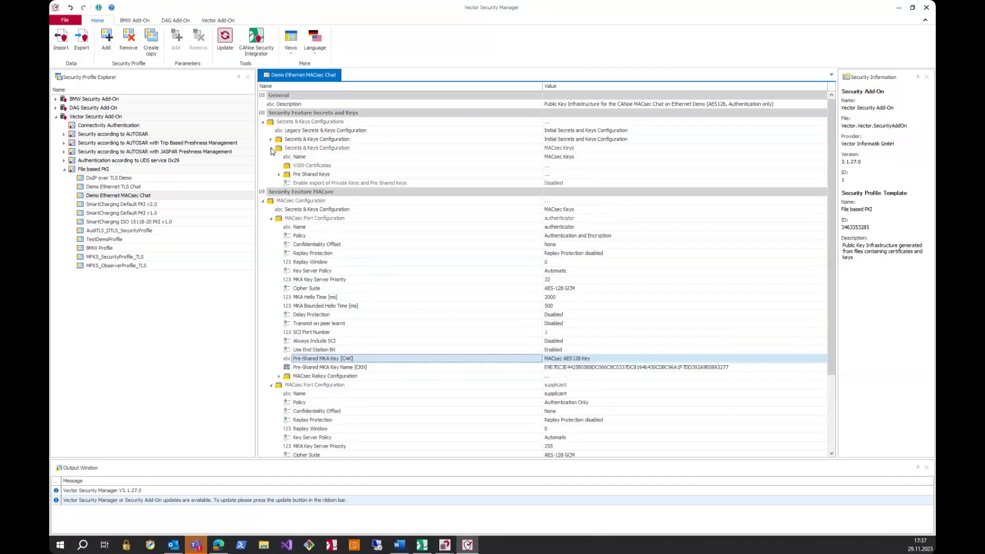
left_click(279, 174)
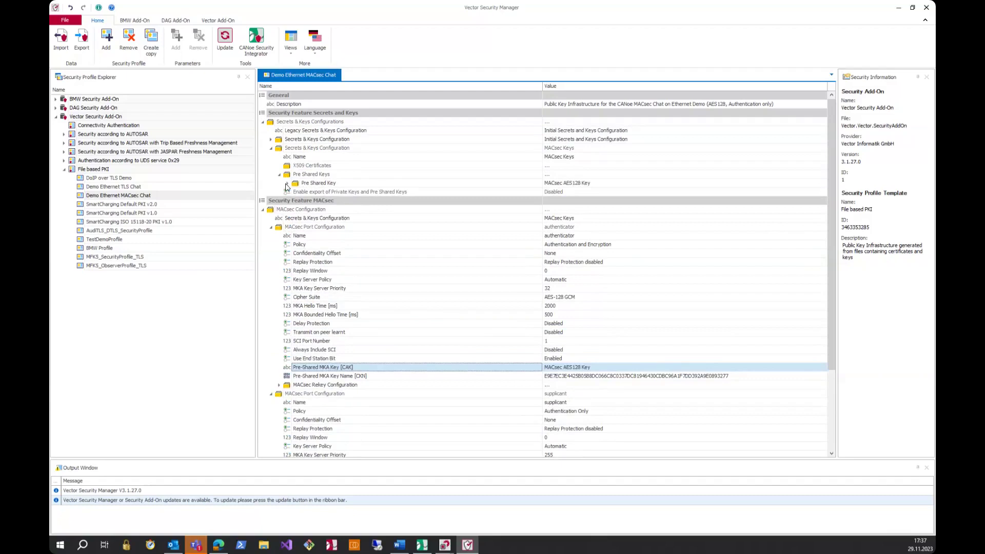
left_click(287, 183)
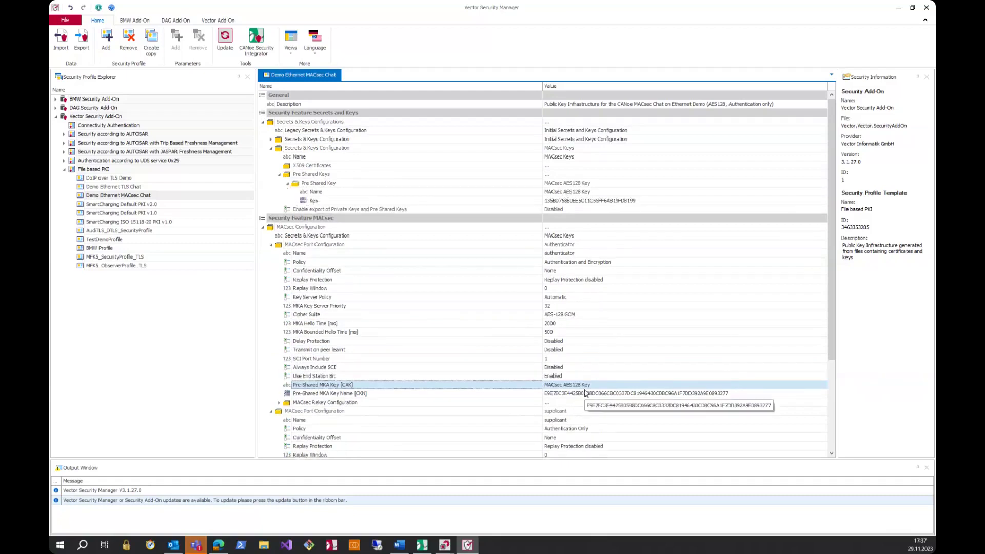
left_click(263, 122)
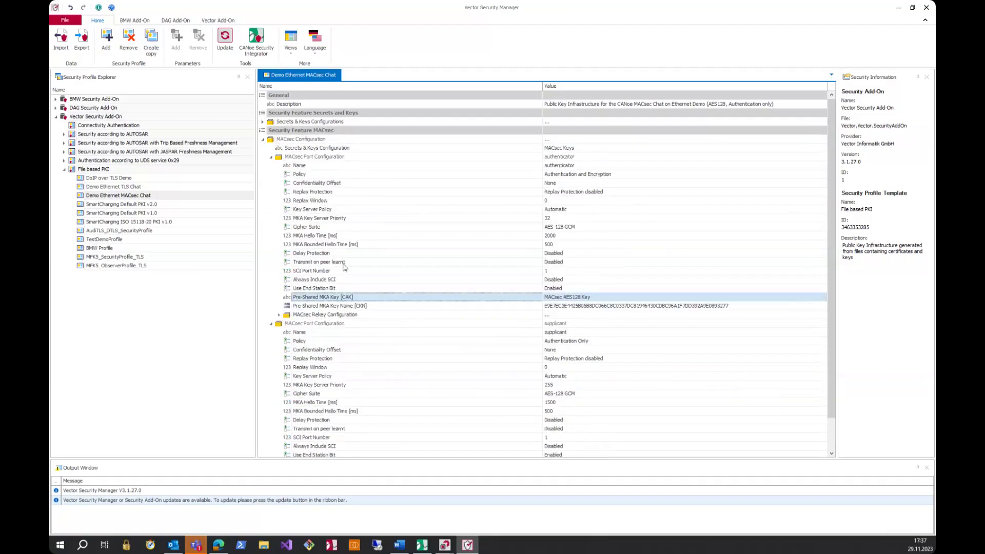
- Review the authenticator's key server priority, policy, name and MACsec rekey limits
left_click(551, 218)
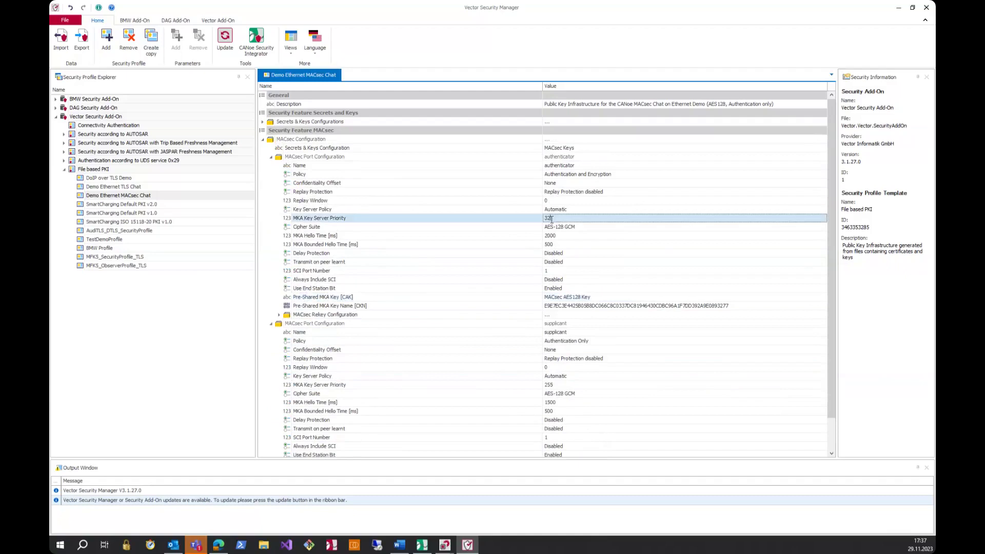
left_click(563, 177)
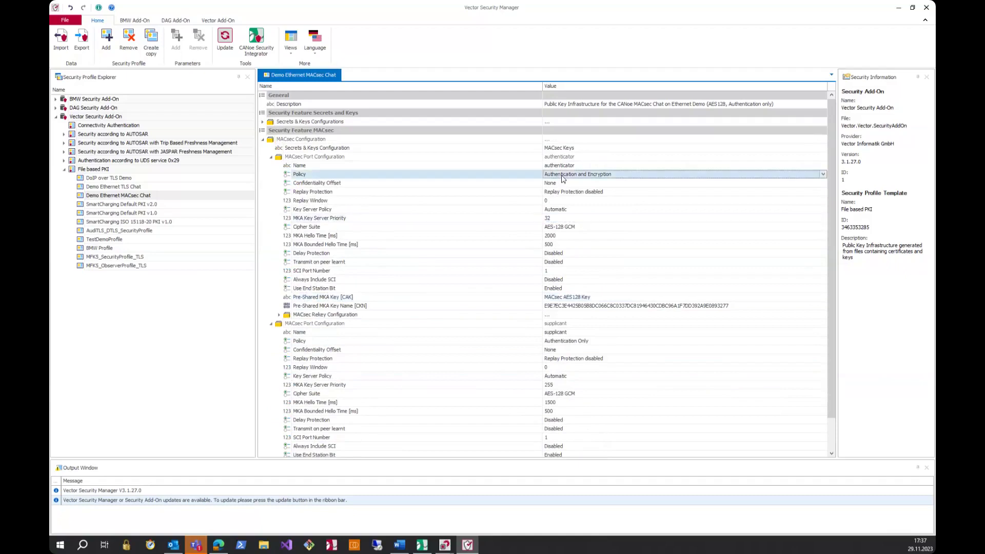
left_click(561, 165)
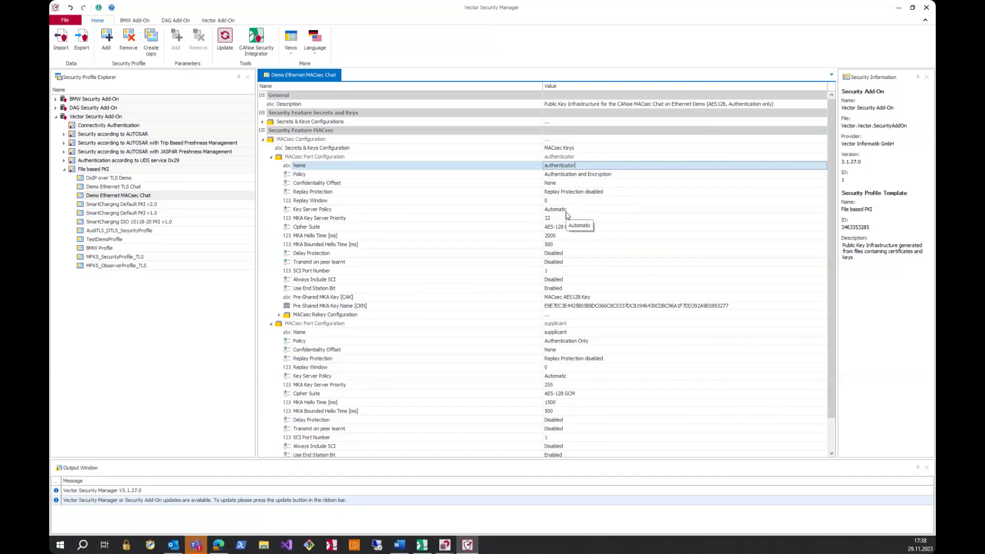
left_click(482, 319)
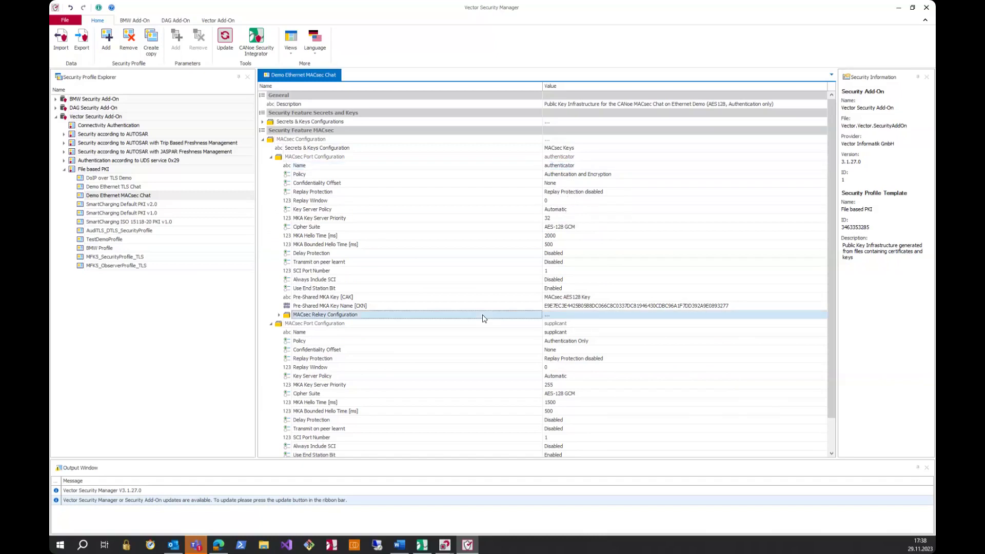
left_click(278, 315)
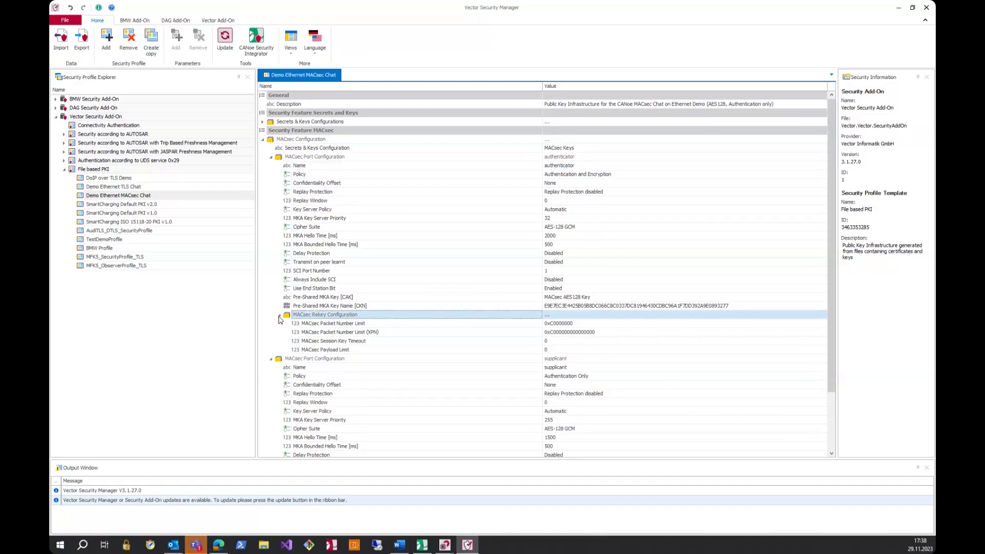
left_click(279, 316)
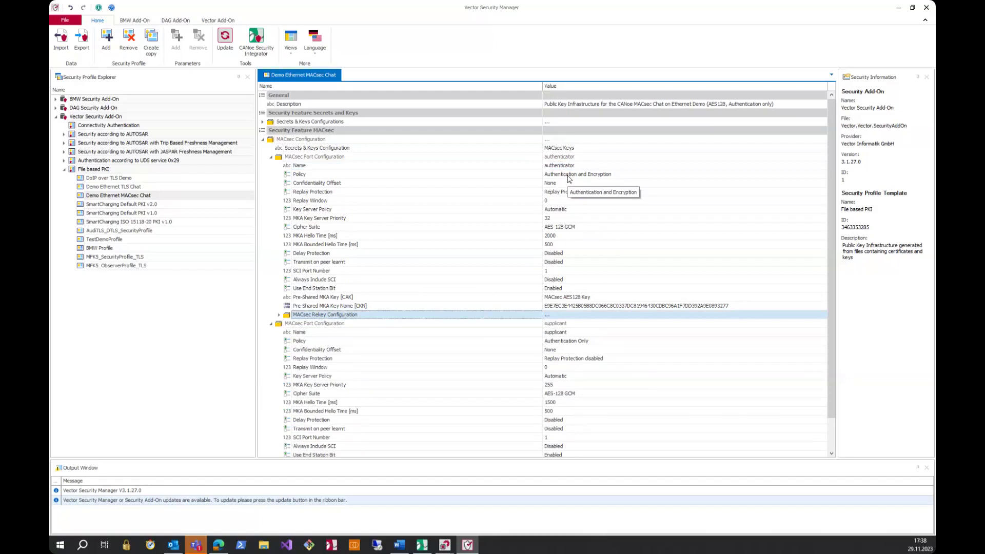
- Close the Security Manager and the security configuration
left_click(927, 8)
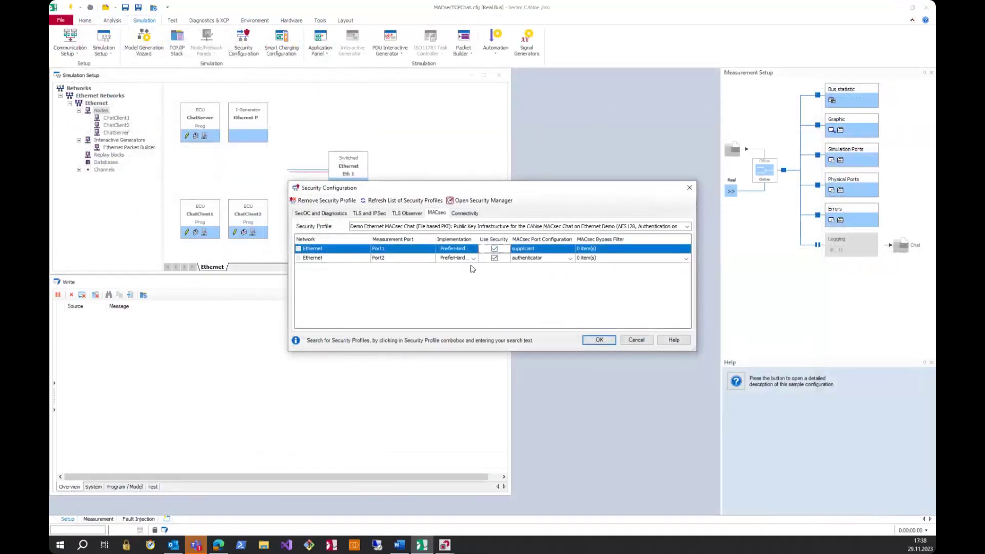
left_click(690, 189)
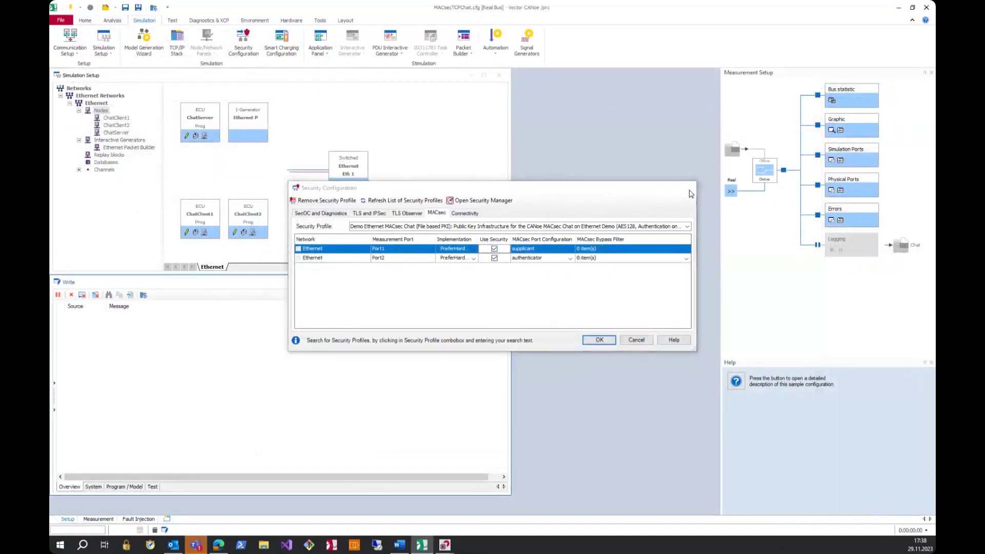
- Run the measurement twice to capture the MACsec traffic, triggering the Hello message from Chat Client 1 in the second run
left_click(70, 8)
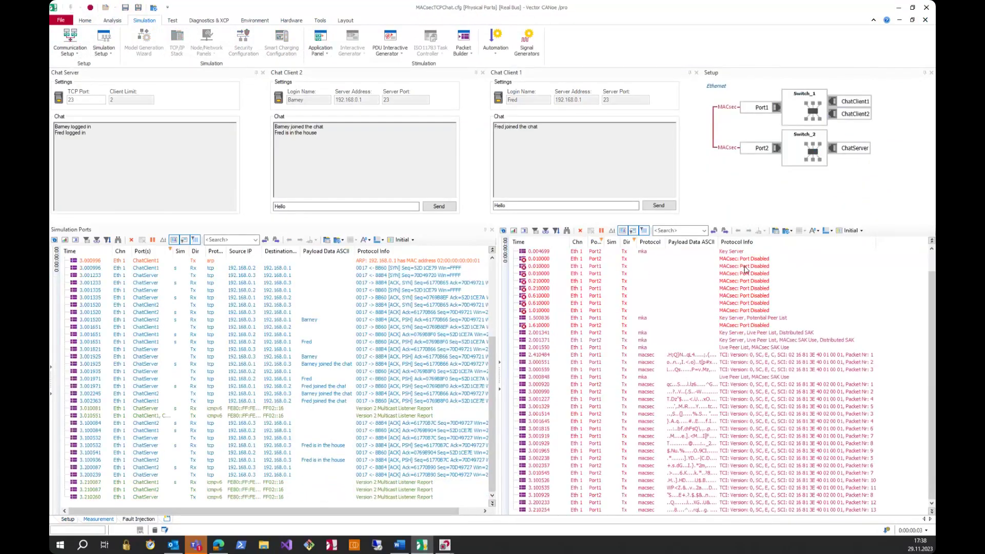
key("Escape")
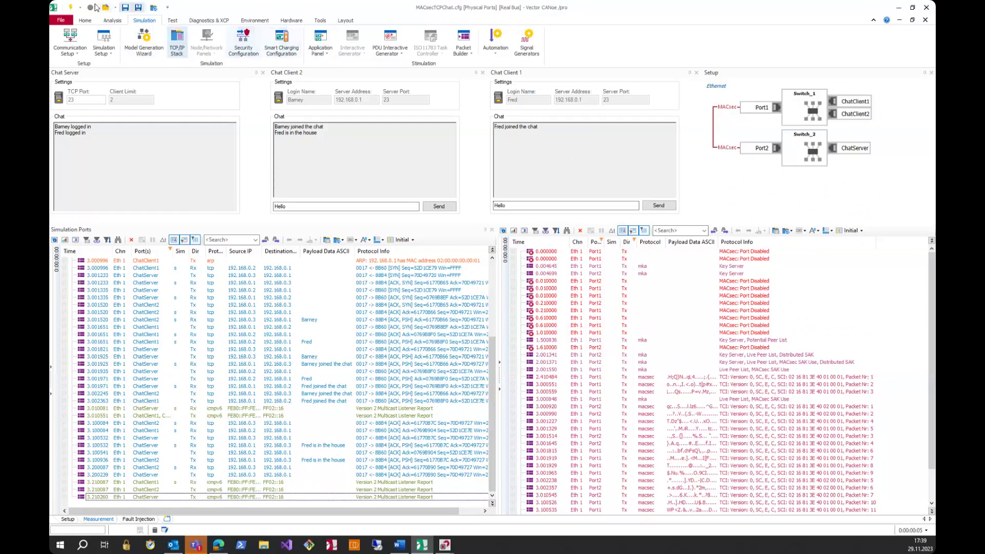
left_click(71, 7)
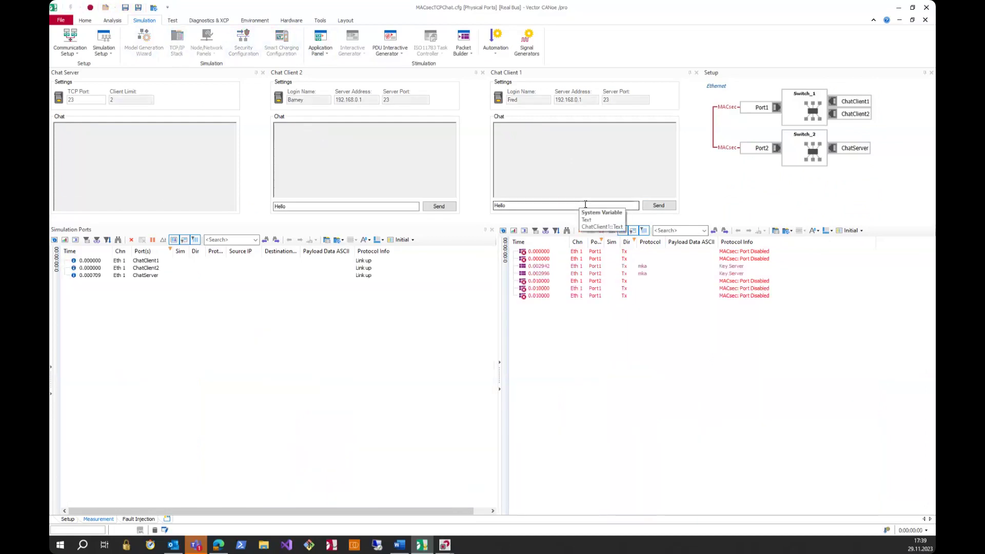
left_click(659, 206)
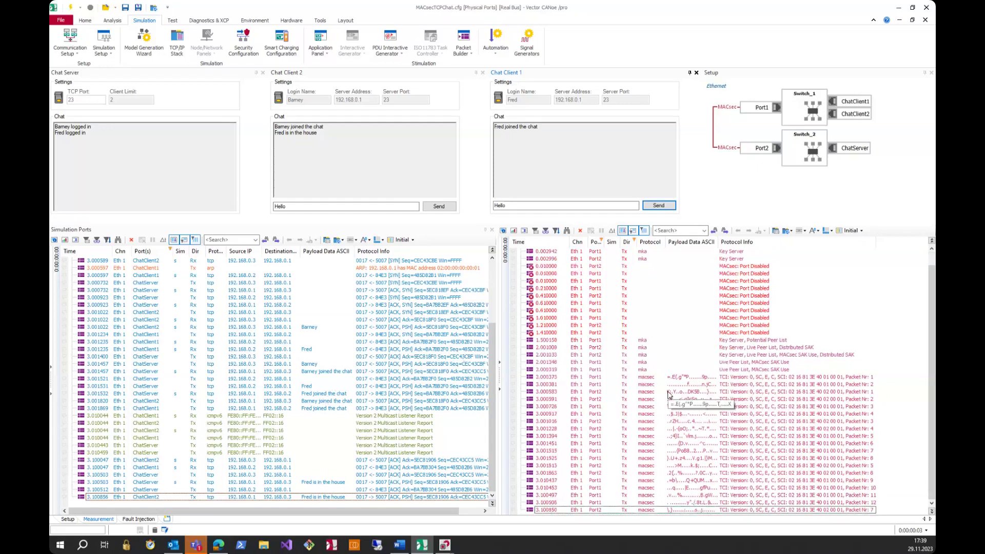
scroll(686, 385, "up", 1)
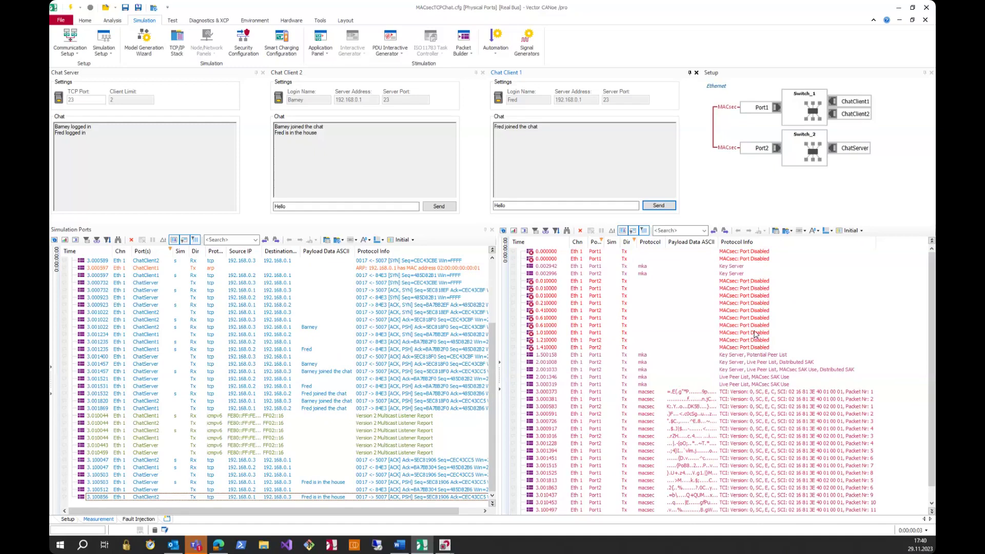
- Reset the direction filter of the physical ports trace and examine the port-disabled, secure association and link-up events on both ports
left_click(635, 241)
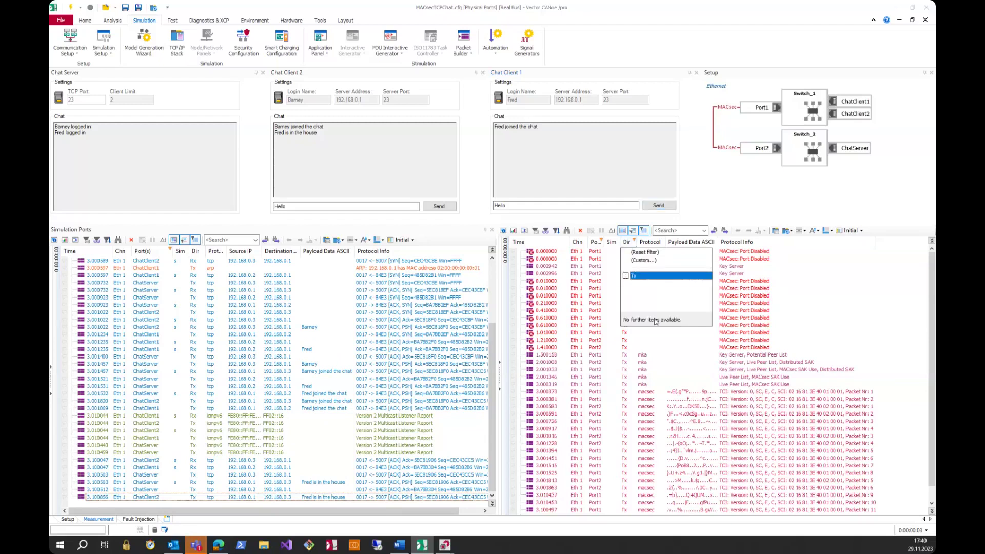
left_click(719, 378)
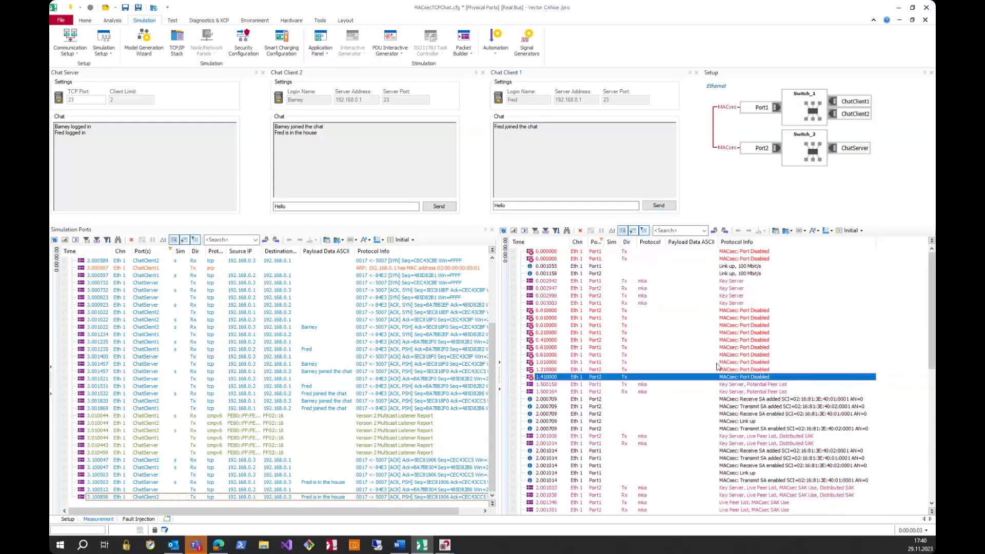
left_click(746, 400)
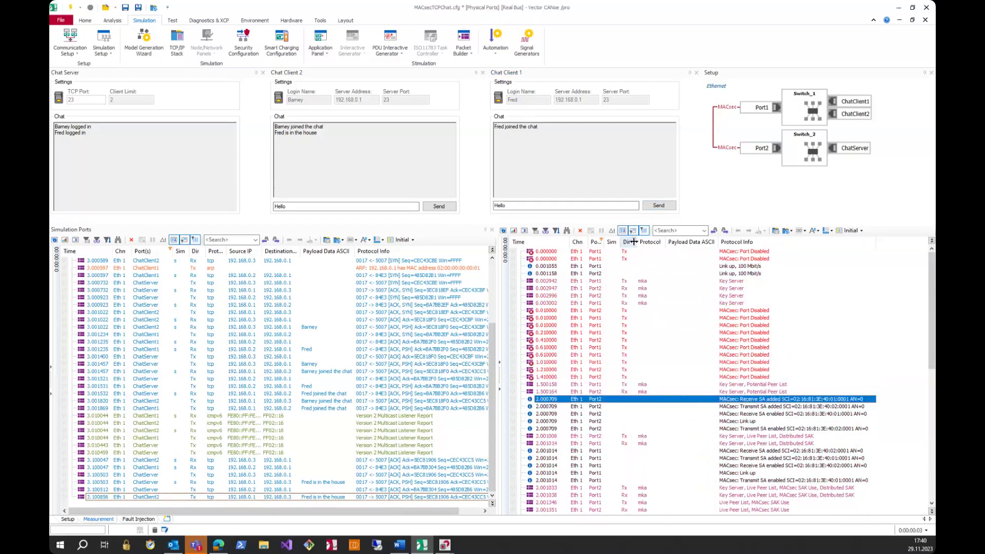
left_click(743, 421)
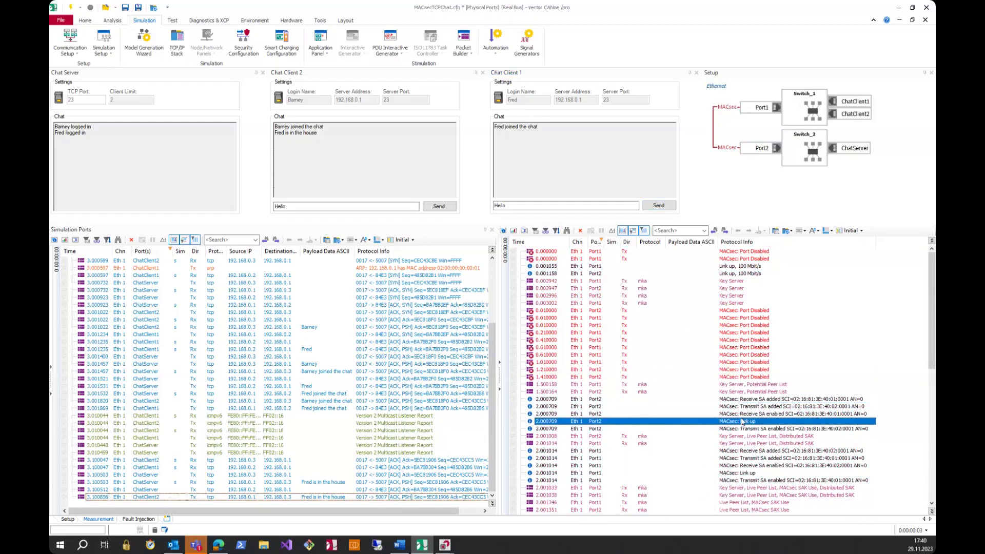
left_click(746, 474)
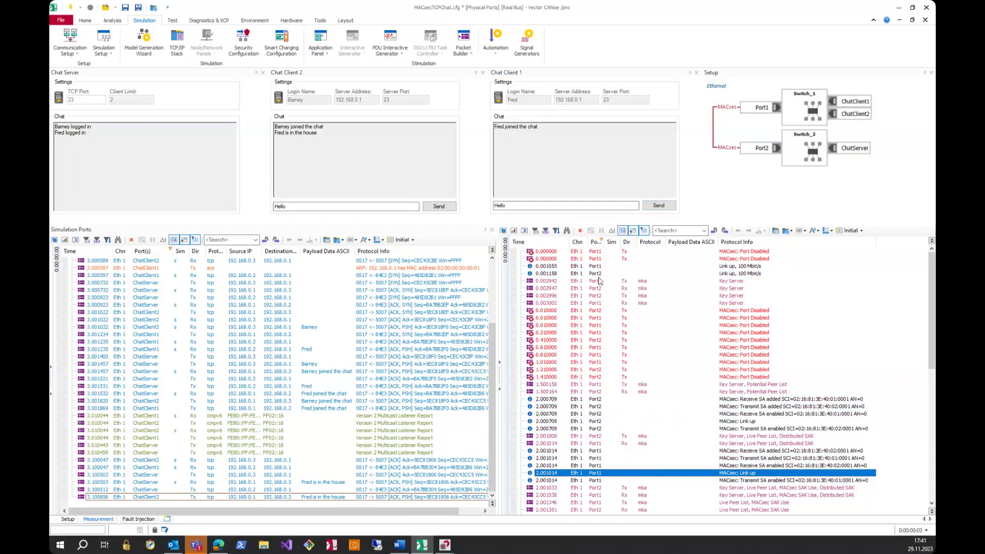
- Filter the physical ports trace to the Tx direction and examine the MKA key exchange messages preceding the first MACsec frames
left_click(635, 242)
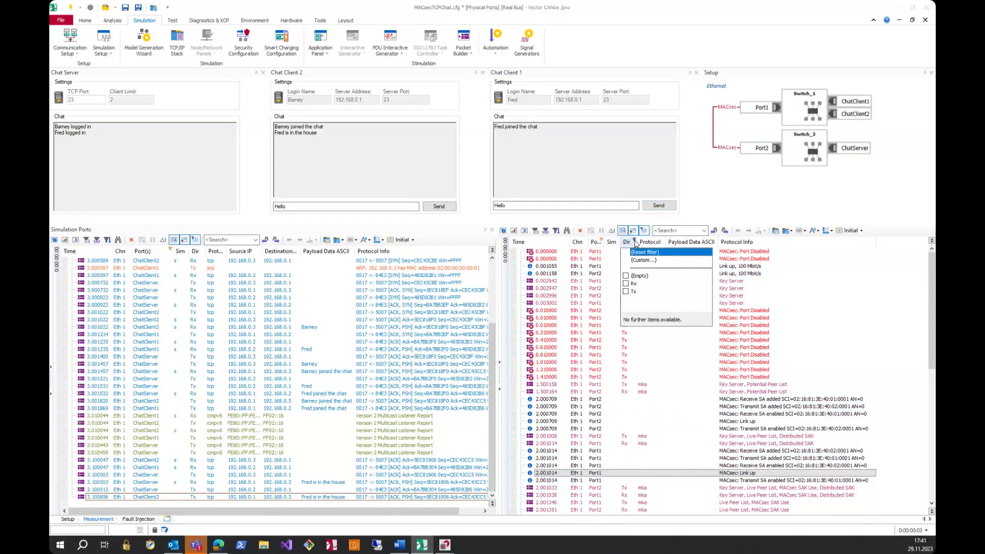
left_click(627, 291)
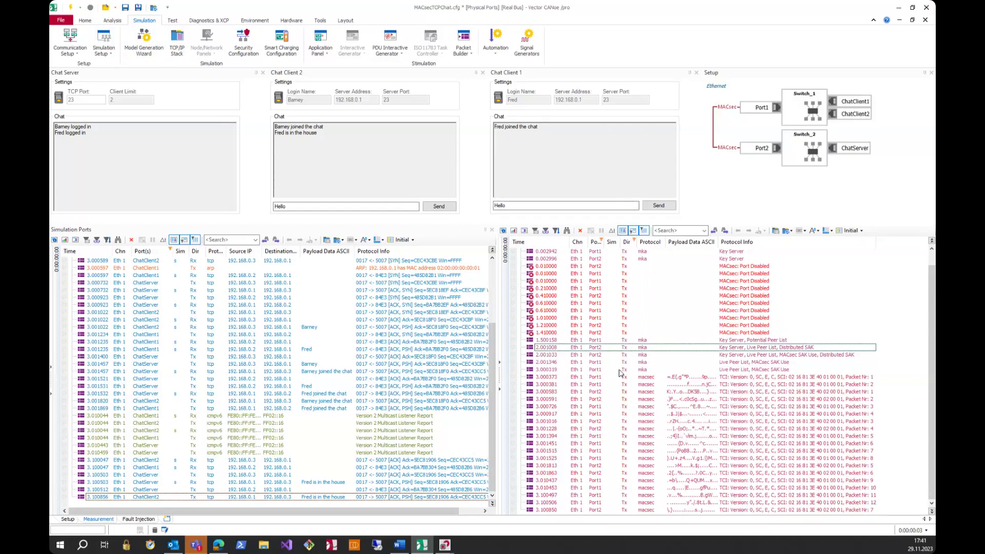
left_click(547, 342)
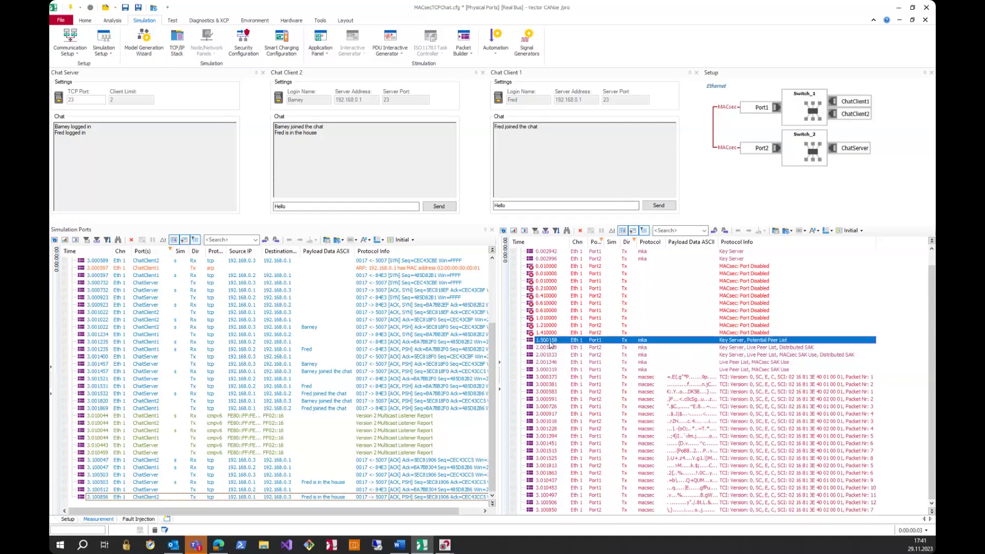
left_click(551, 369)
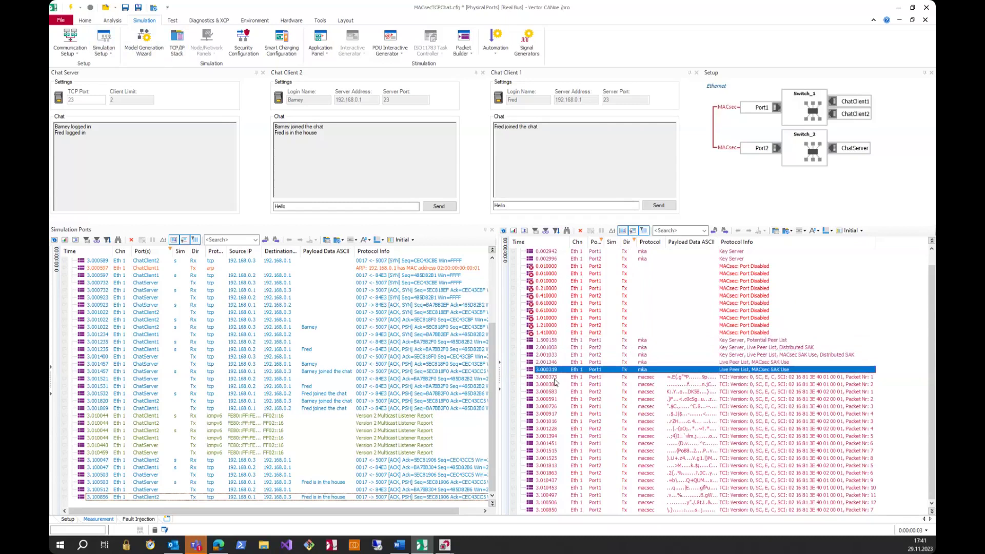
scroll(556, 367, "up", 1)
scroll(447, 283, "up", 1)
- Run the measurement again for a few seconds and stop it to capture further MKA messages
left_click(84, 21)
left_click(64, 37)
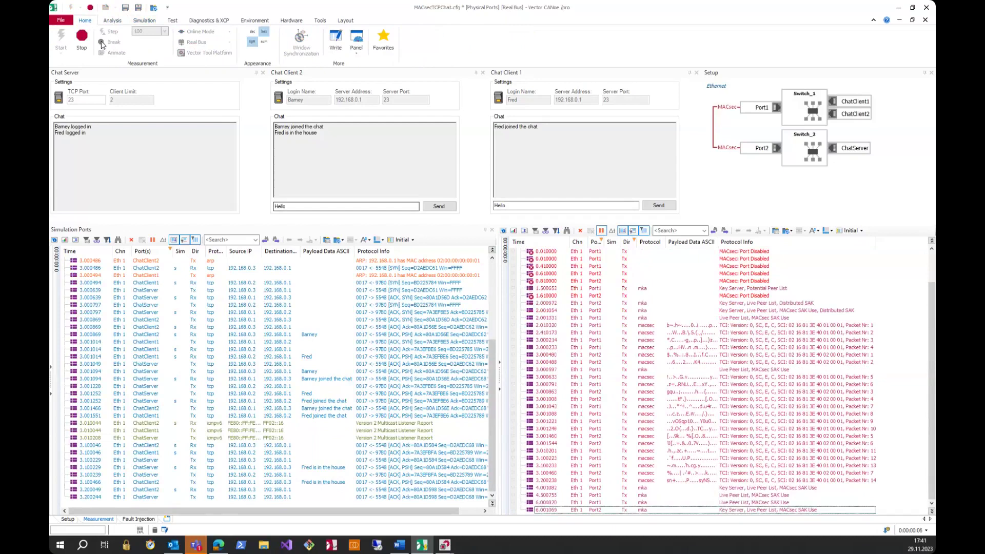
left_click(82, 37)
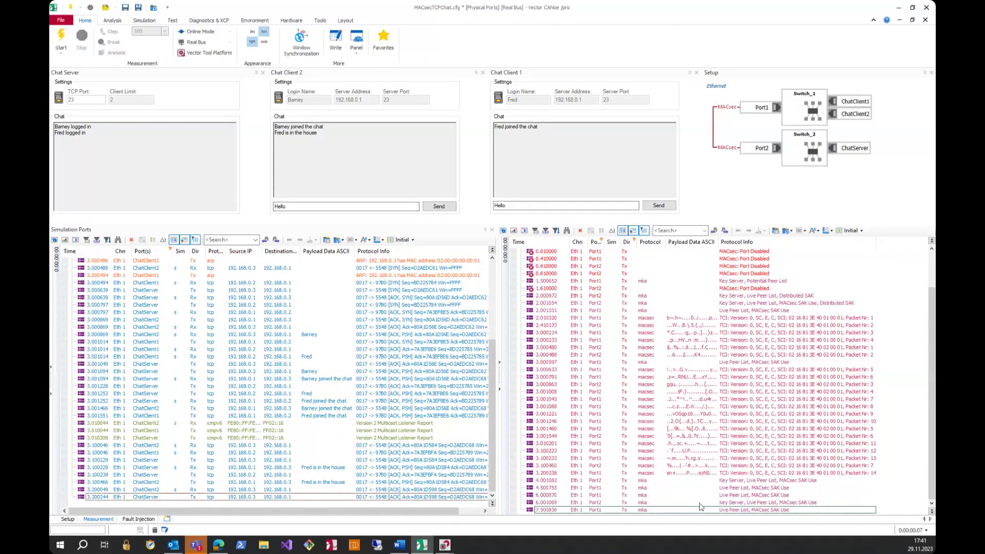
- Compare the timestamps and ports of the periodic MKA live peer list messages at the end of the physical ports trace
left_click(600, 482)
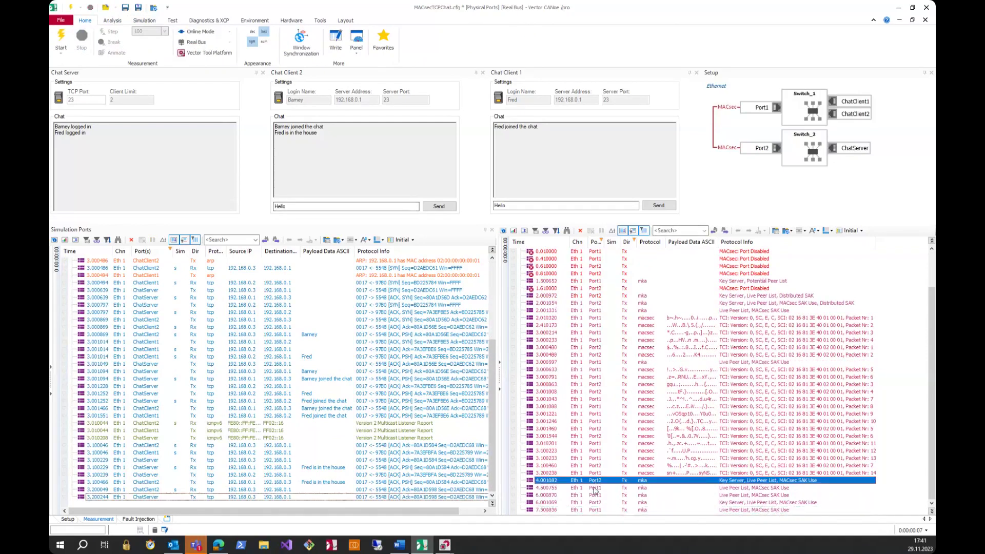
left_click(596, 489)
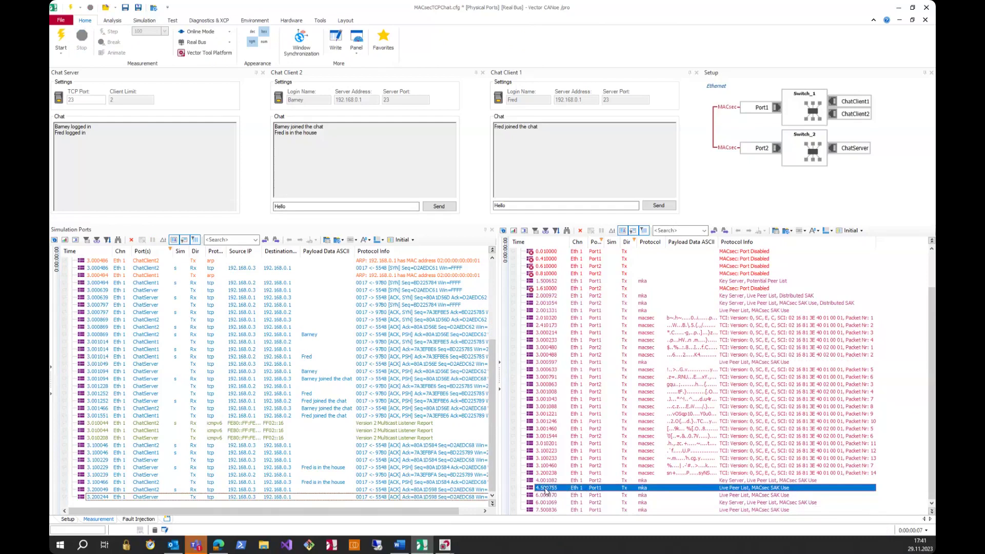
left_click(548, 503)
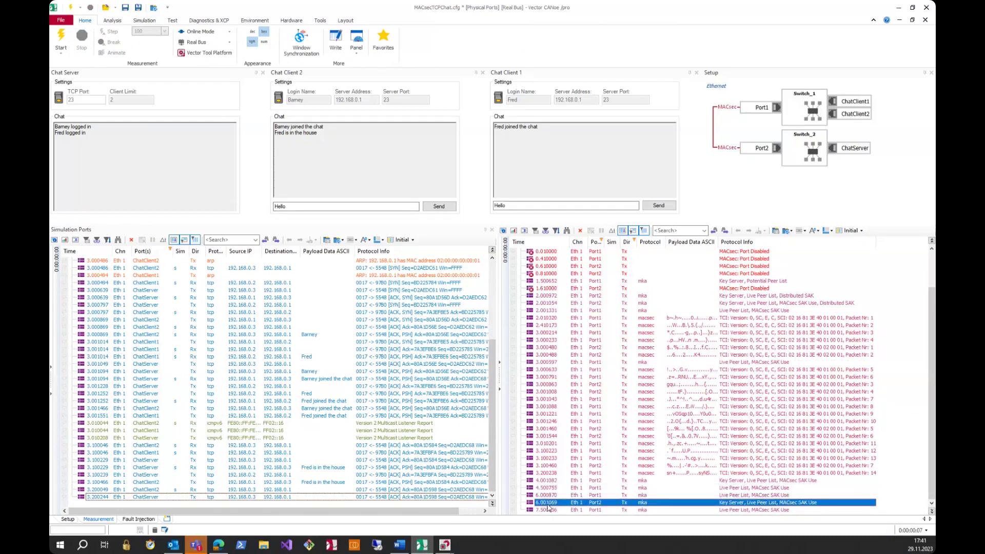
left_click(548, 496)
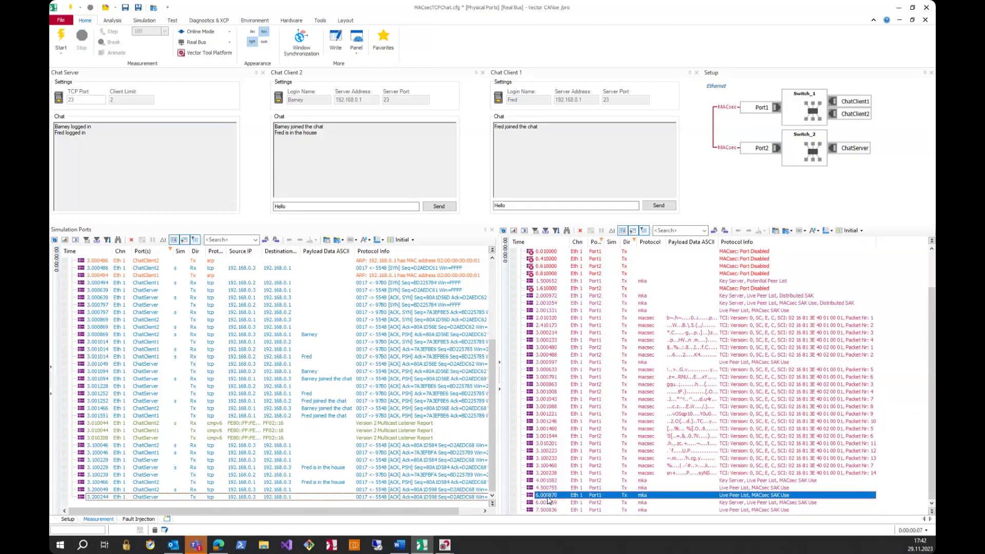
left_click(548, 503)
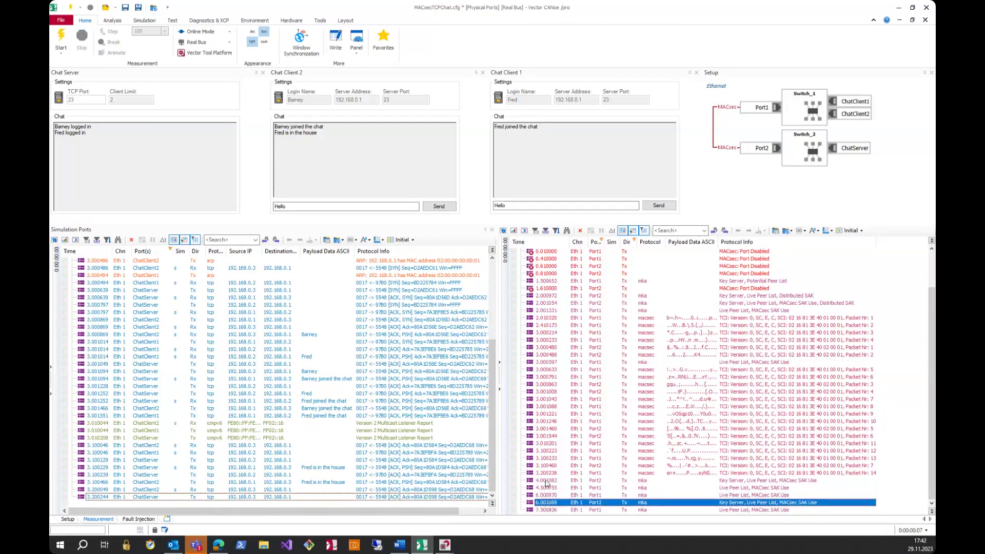
left_click(547, 481)
left_click(552, 502)
left_click(555, 482)
left_click(554, 503)
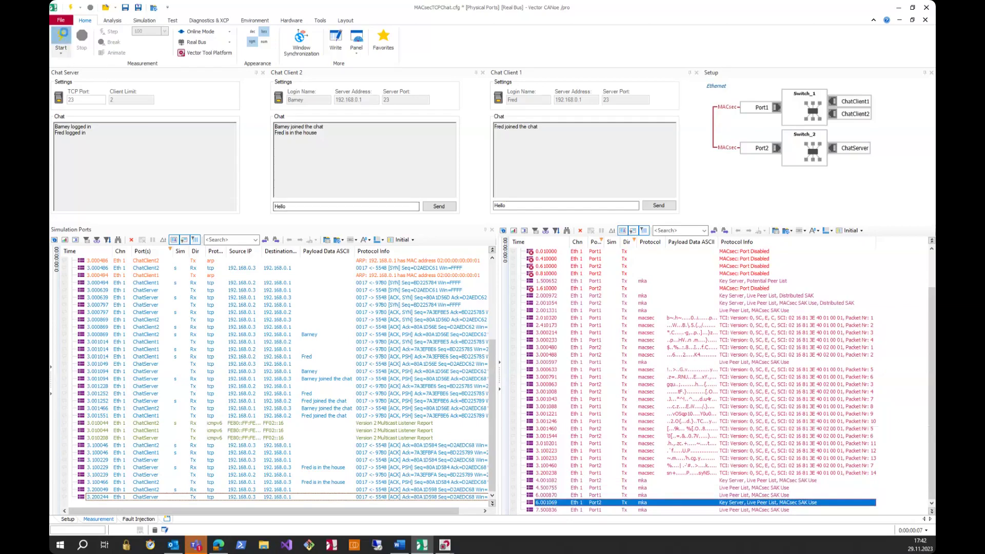
- Start the measurement, send the message :-) from Chat Client 1, and stop the measurement
left_click(64, 36)
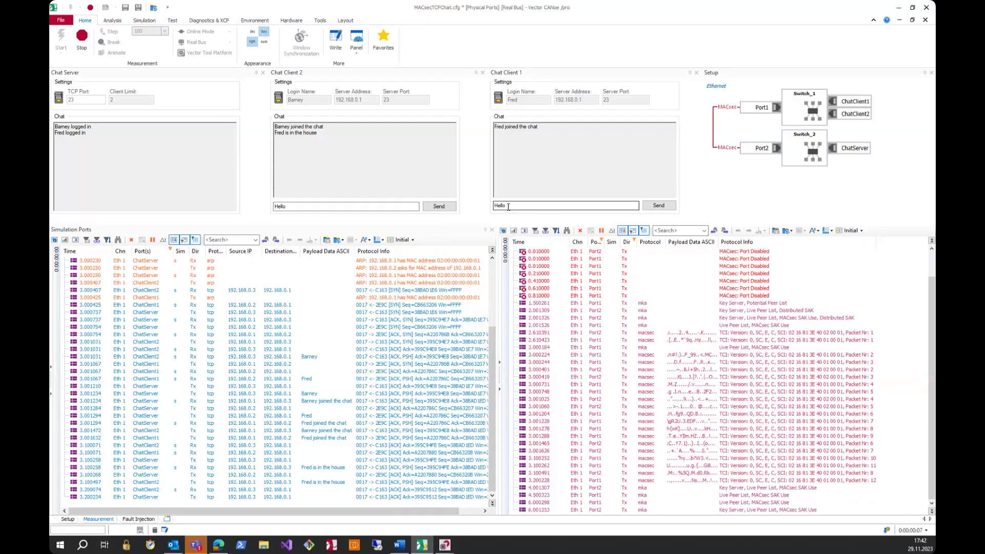
double_click(485, 206)
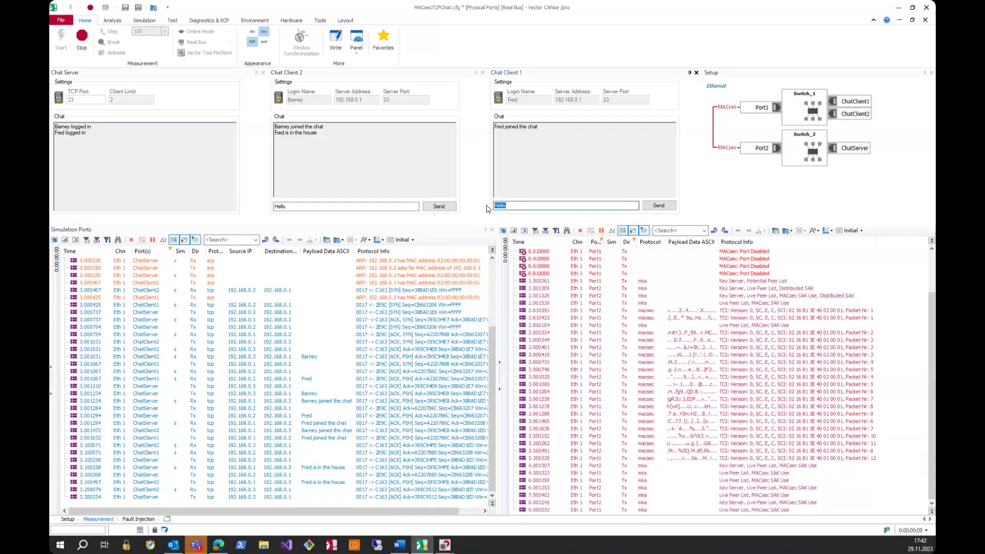
type(":)")
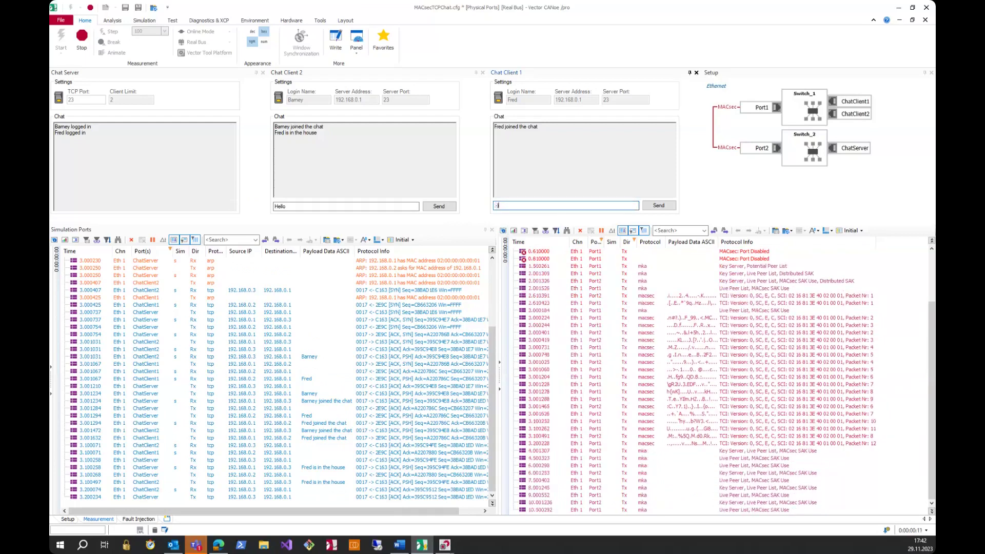
left_click(662, 205)
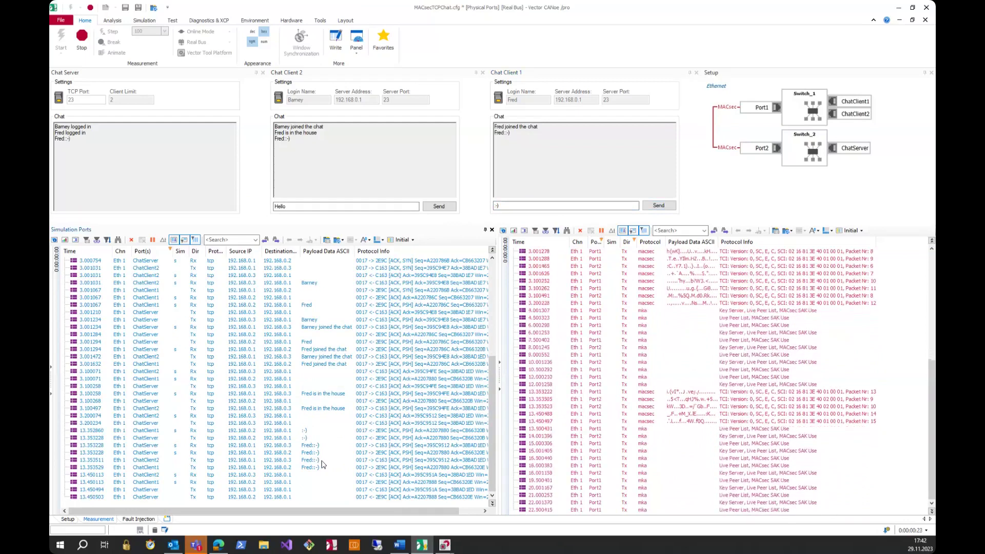
left_click(90, 41)
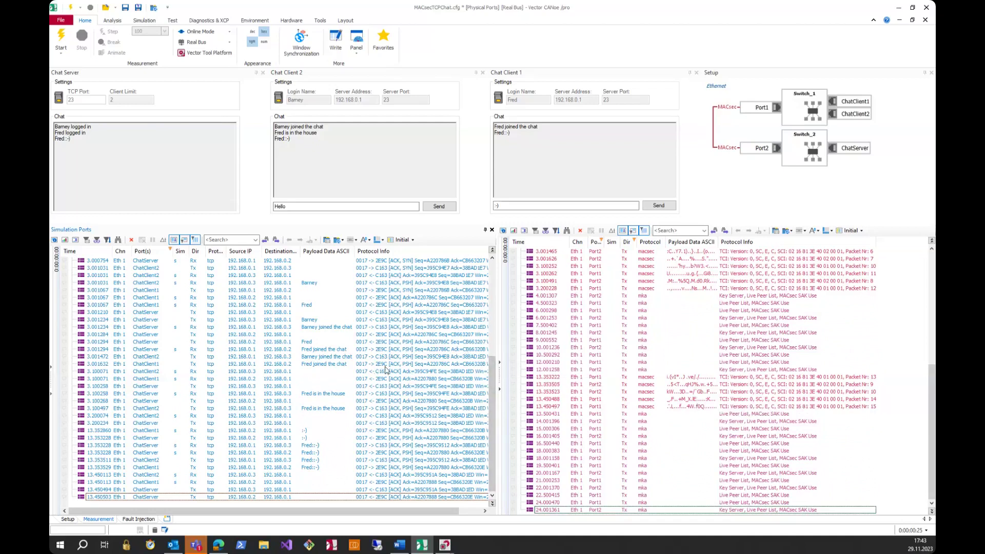
- Show the physical ports trace's detail view, widen that trace window, and select the Port1 MACsec frame at 13.353222
left_click(503, 231)
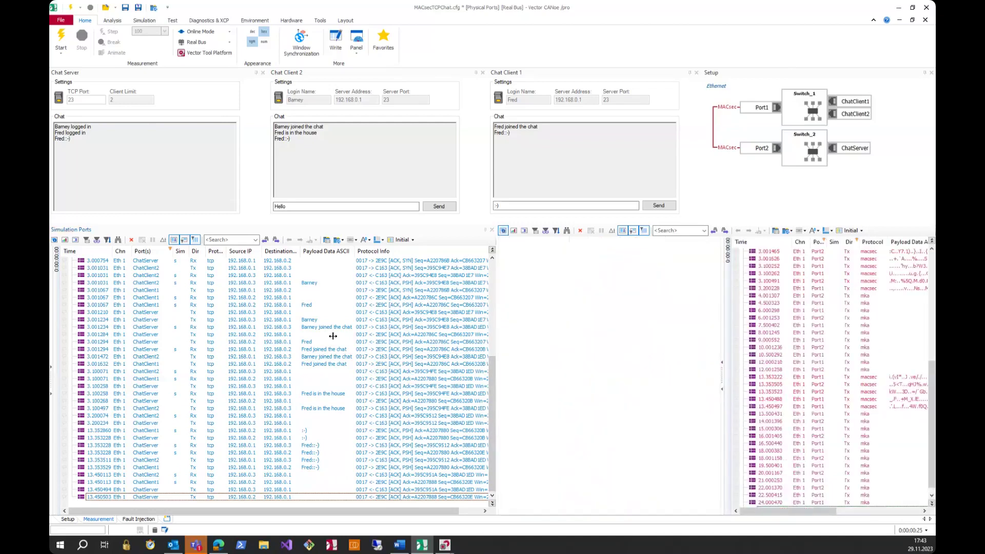
left_click_drag(333, 335, 314, 336)
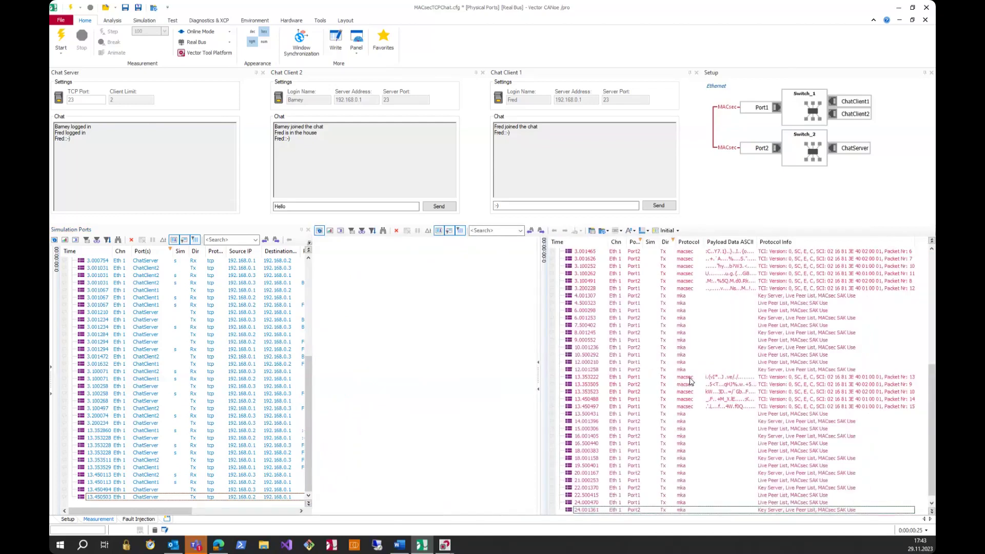
left_click(690, 380)
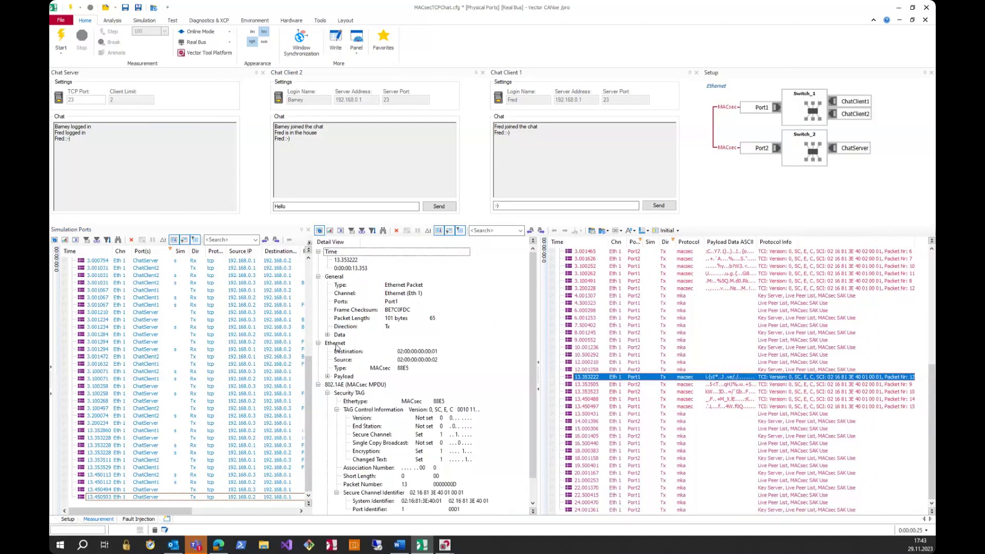
- Examine the selected frame's 802.1AE security tag, secure channel identifier and secure data payload in the detail view
left_click(354, 385)
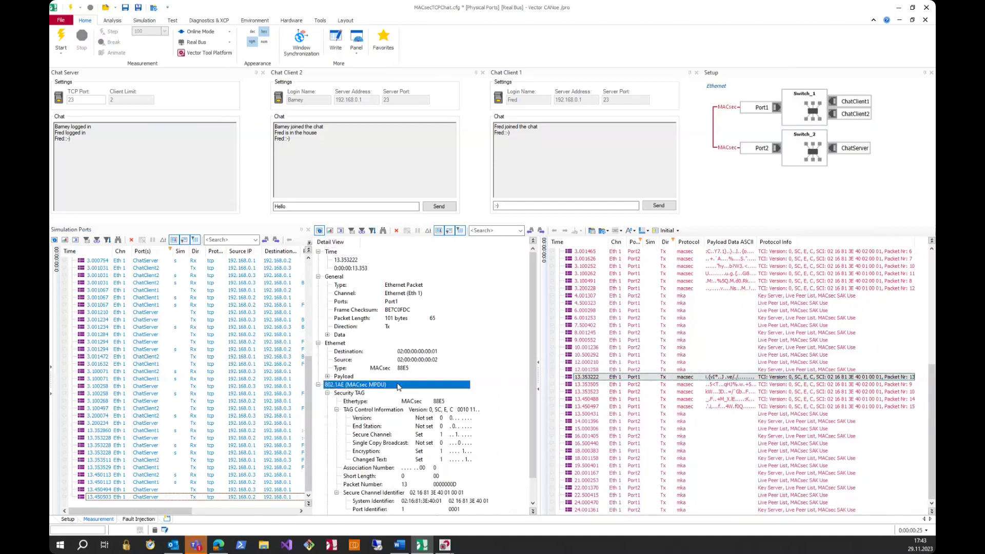
scroll(399, 387, "down", 1)
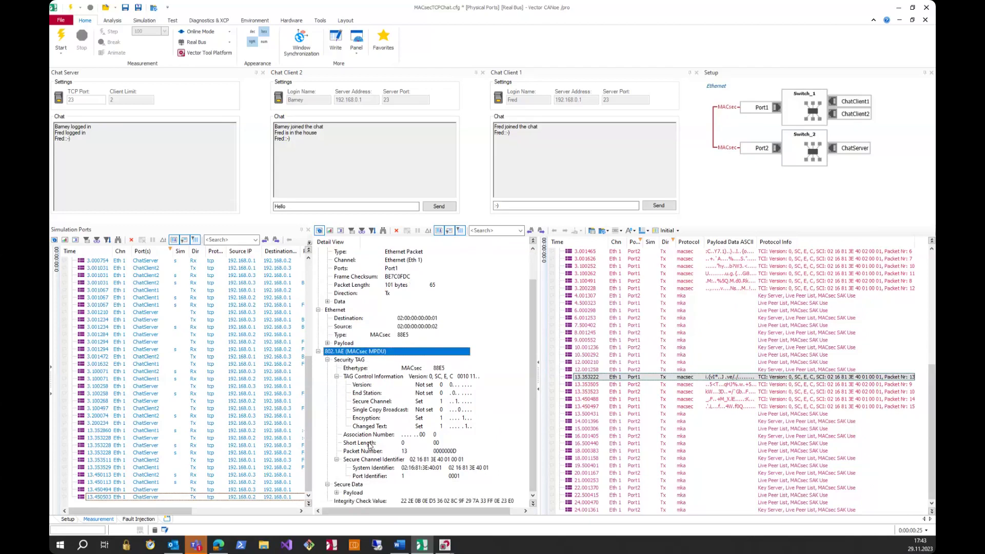
left_click(352, 493)
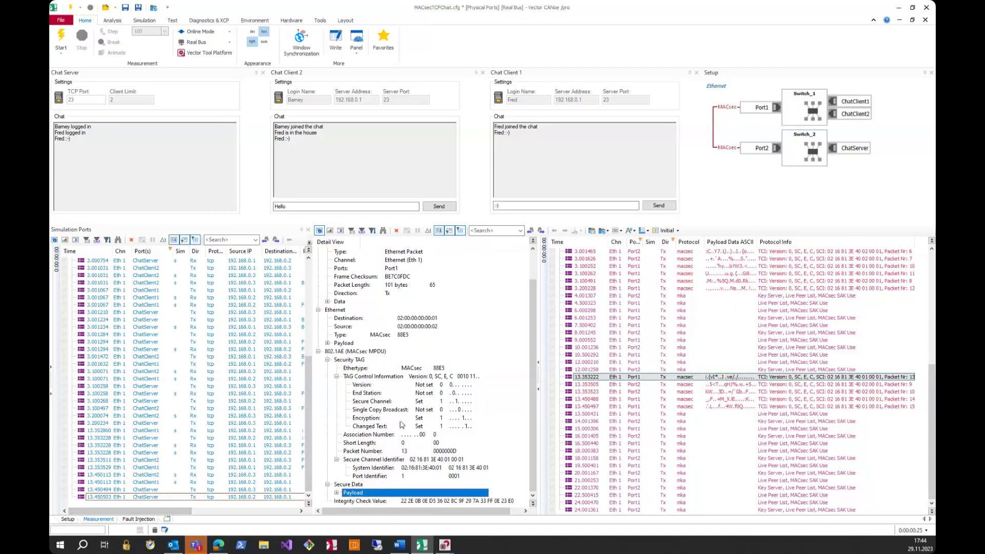
- Start a new measurement and send Packet 1 from the Ethernet Packet Builder on the Fault Injection desktop
left_click(136, 518)
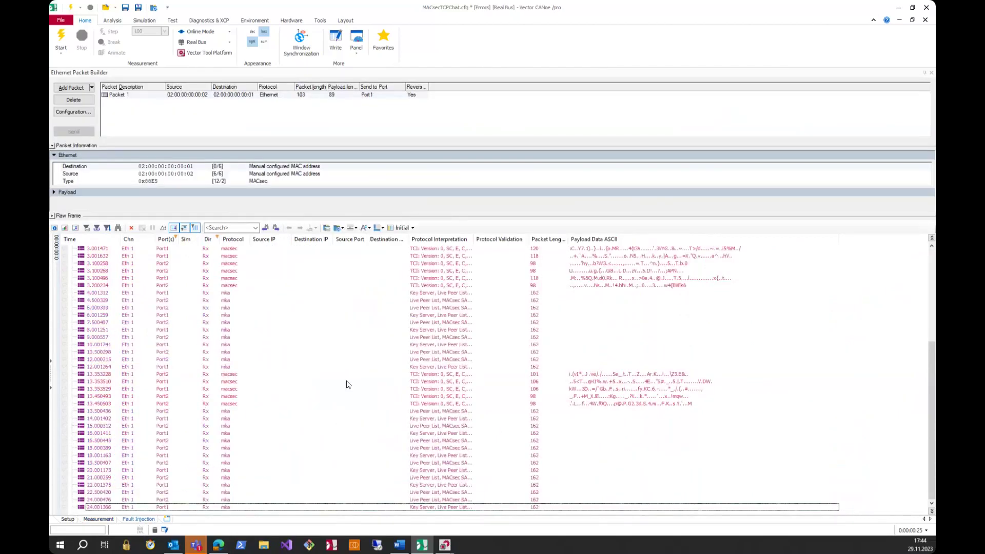
left_click(60, 37)
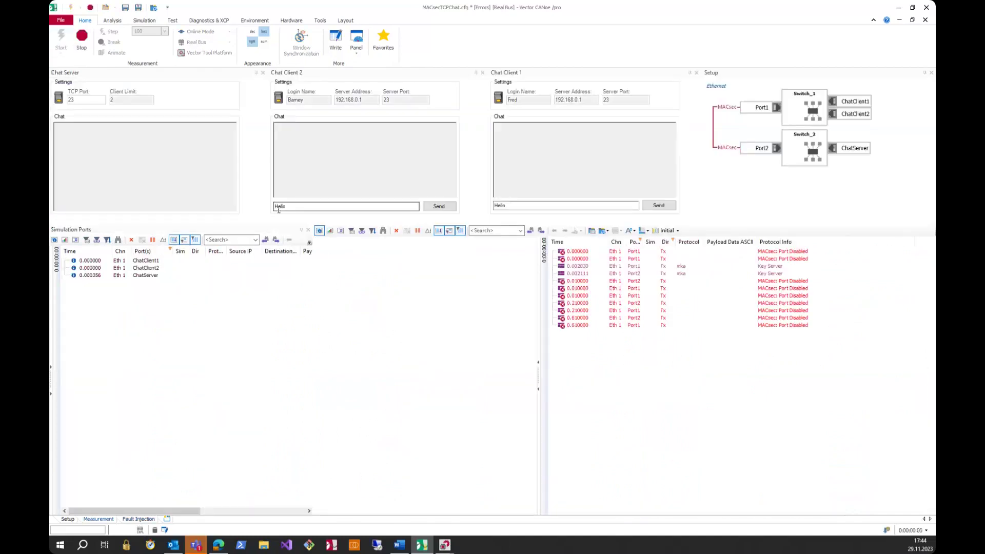
left_click(134, 519)
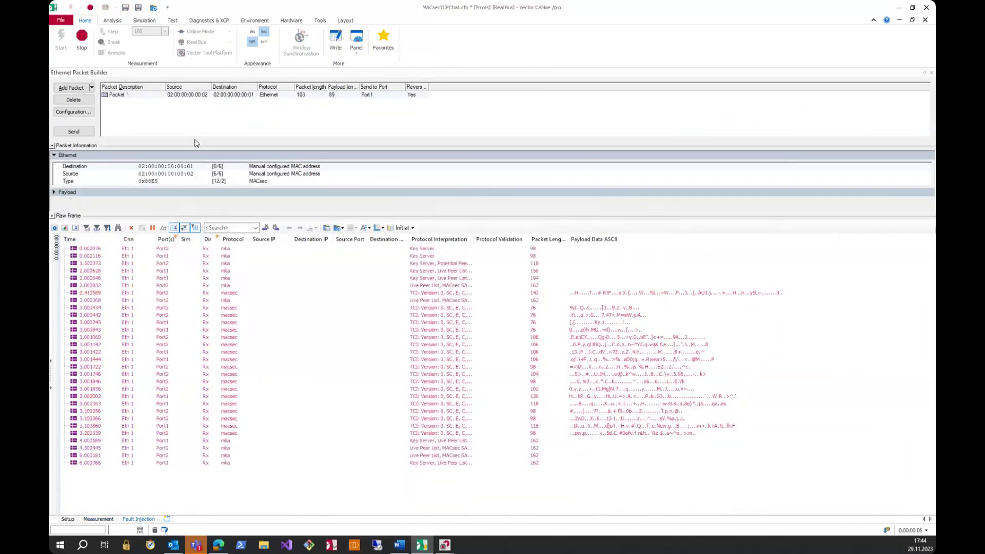
left_click(170, 96)
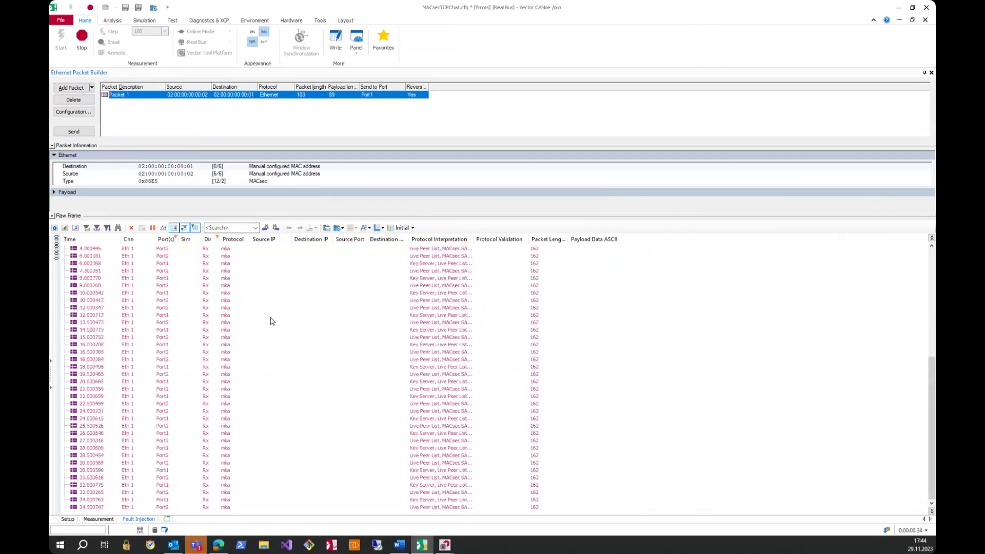
left_click(73, 132)
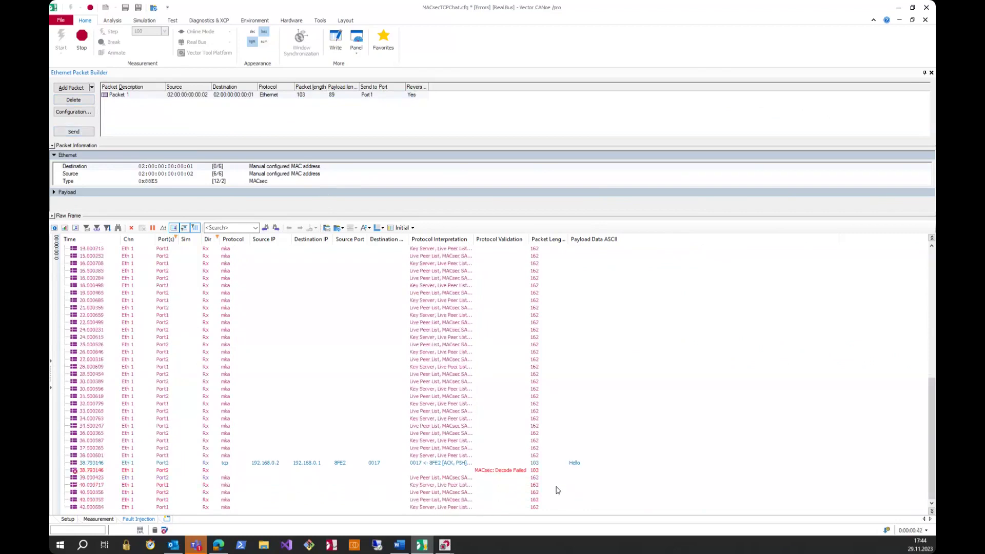
- Add a second packet to the Ethernet Packet Builder and stop the measurement
left_click(73, 89)
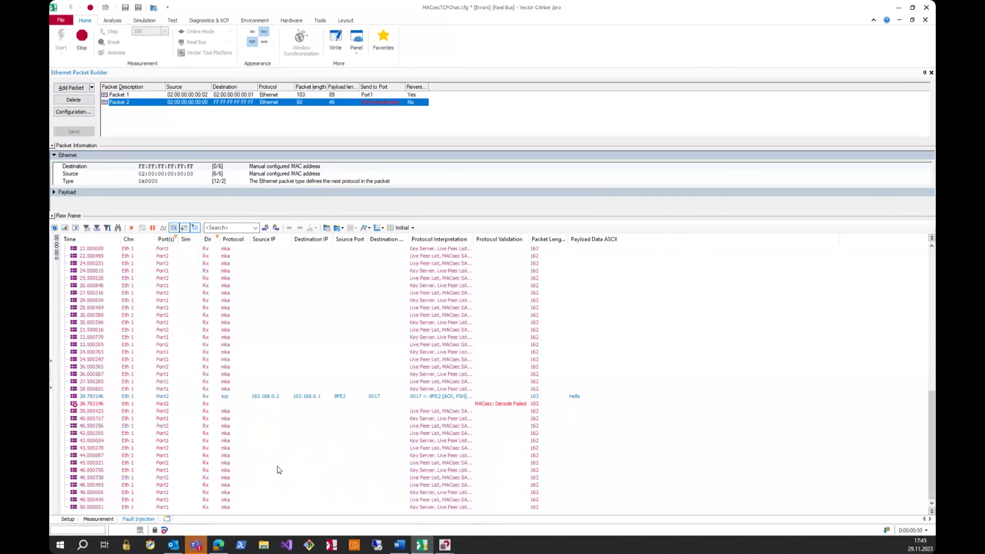
left_click(83, 39)
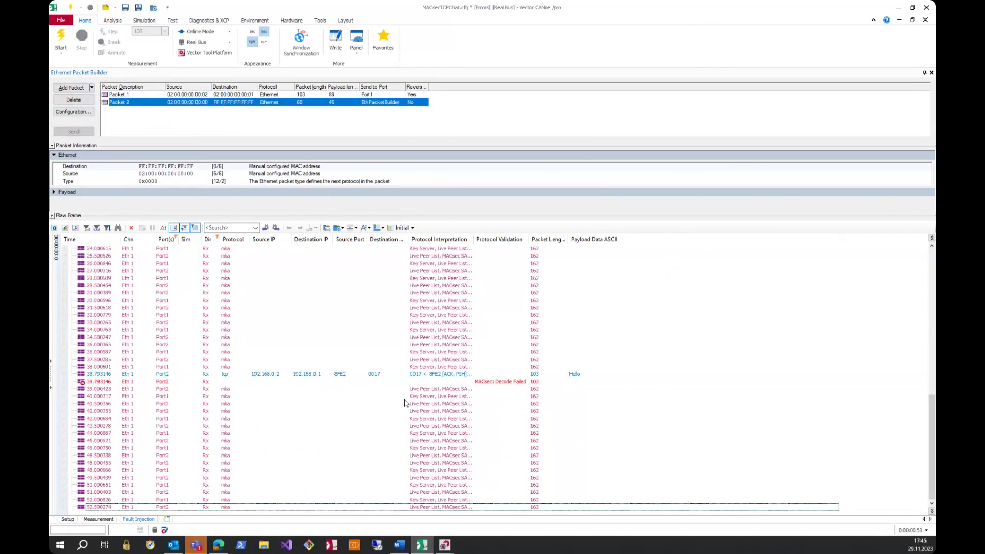